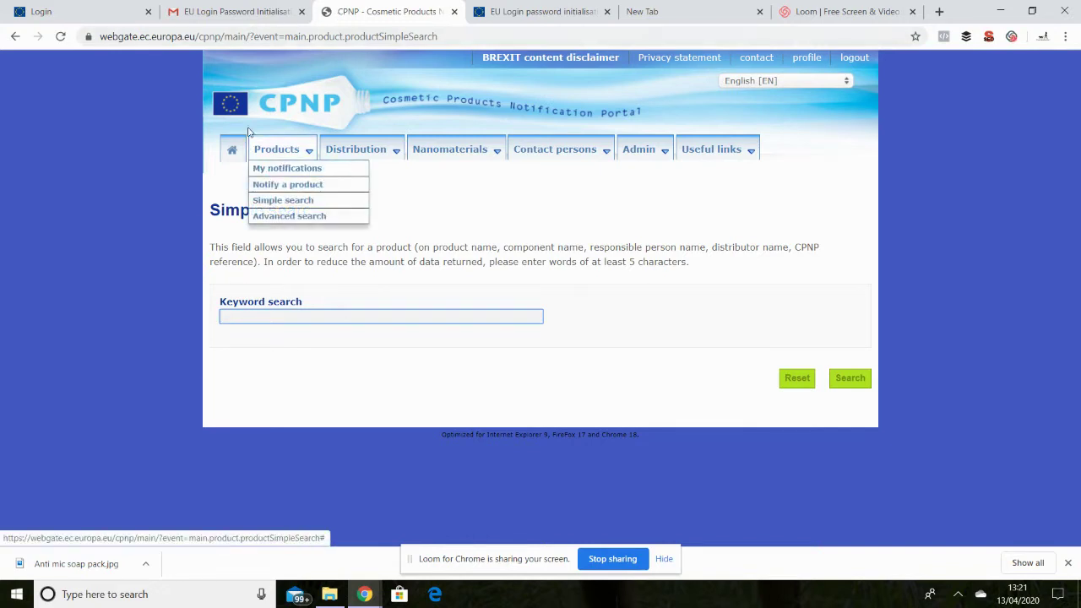
From the Products menu, start notifying a single-component product.
mouse_move(440, 141)
mouse_move(364, 154)
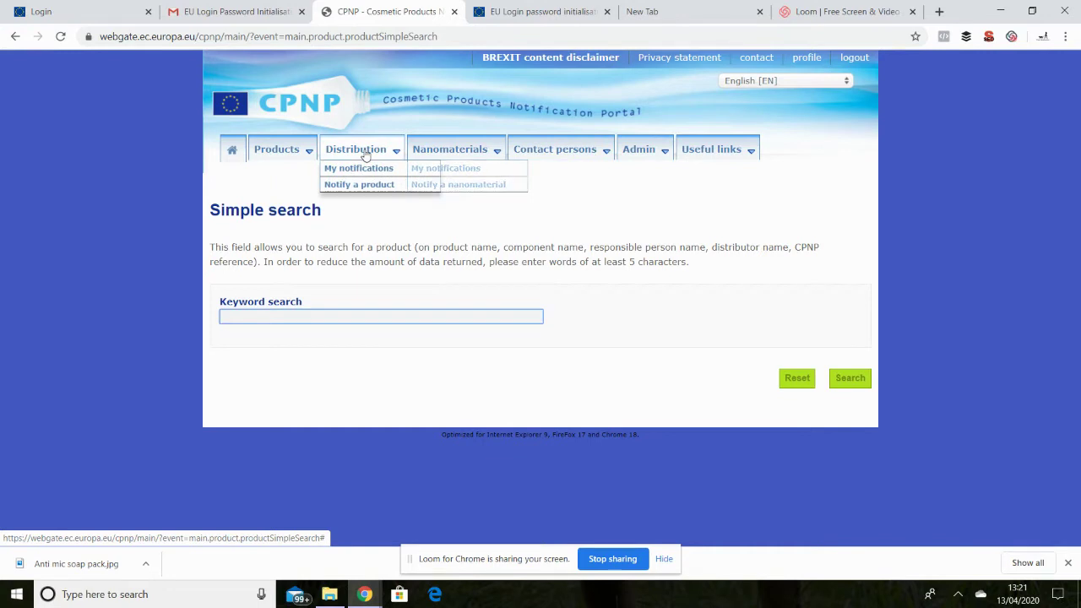
mouse_move(302, 159)
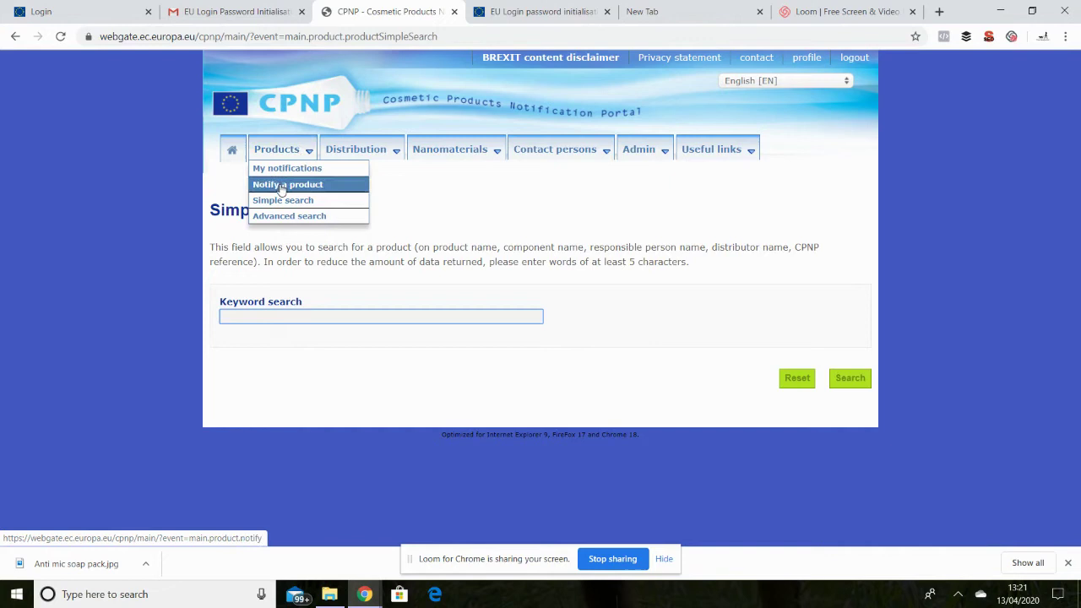
left_click(282, 185)
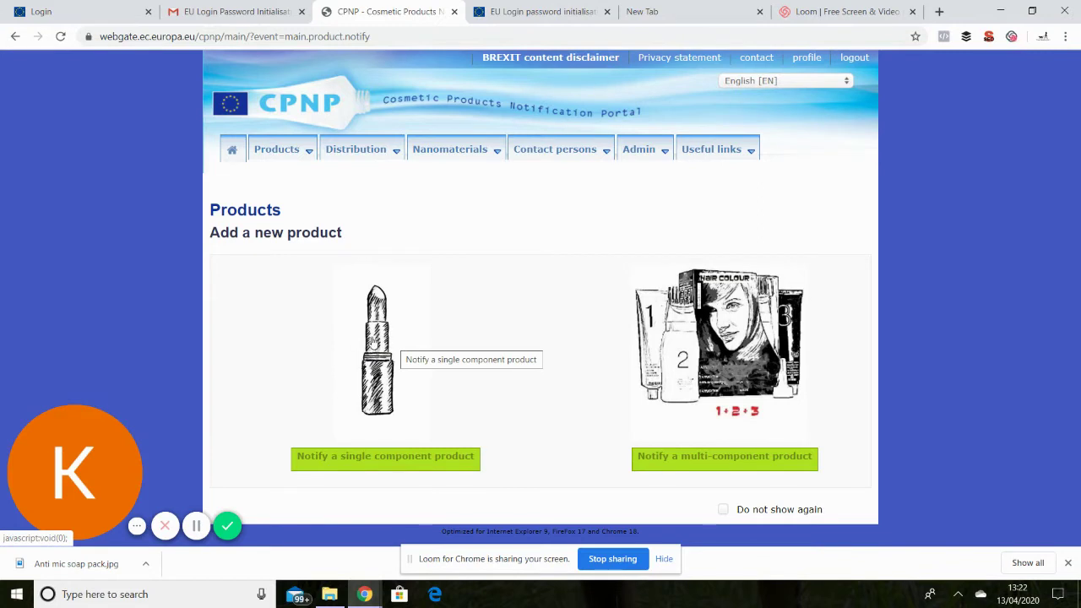
left_click(374, 342)
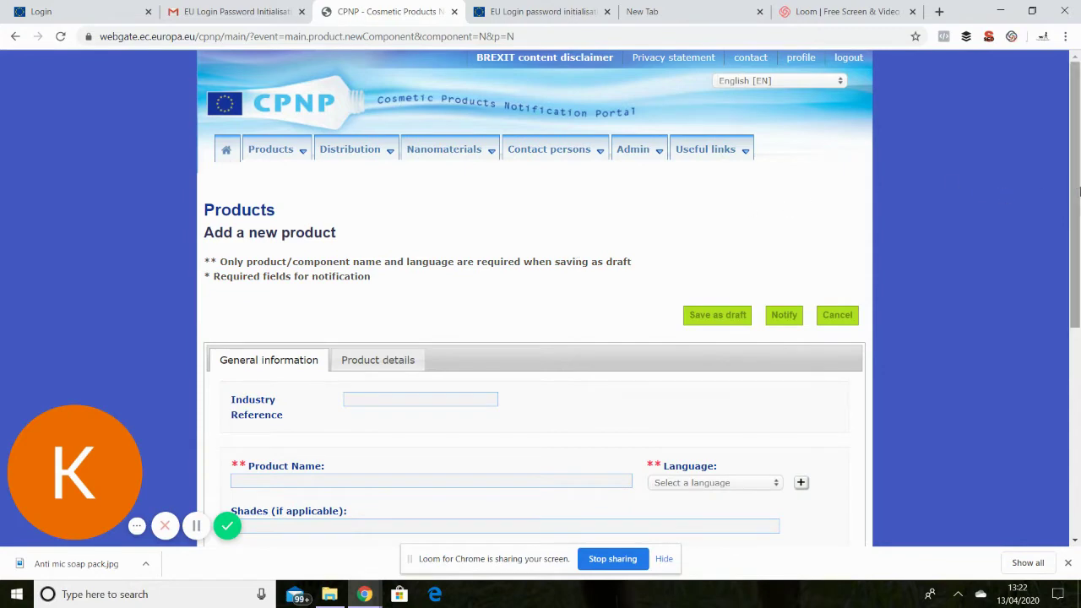
Enter product name 'Anti Microbial Soap', language English [EN], and No for children under 3.
left_click_drag(1077, 193, 1077, 250)
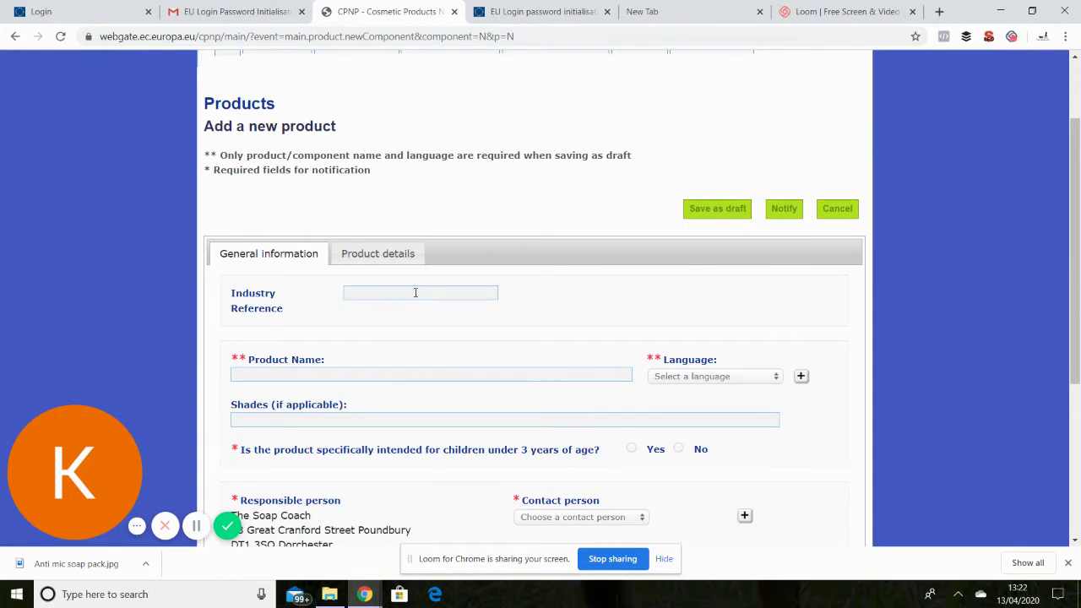
left_click(330, 376)
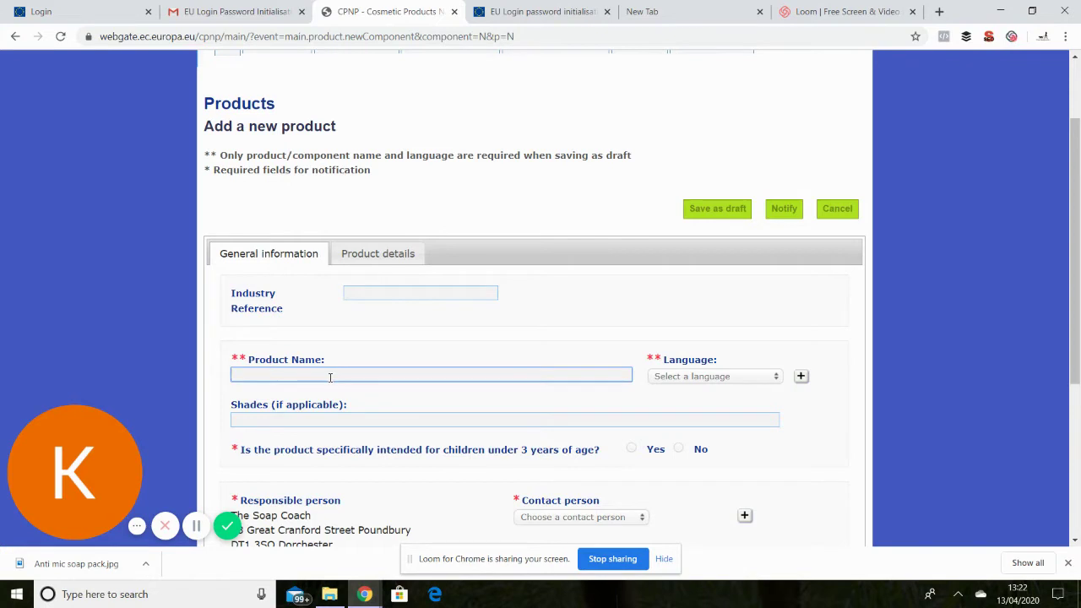
type("Anti Microbial Soap")
left_click(777, 380)
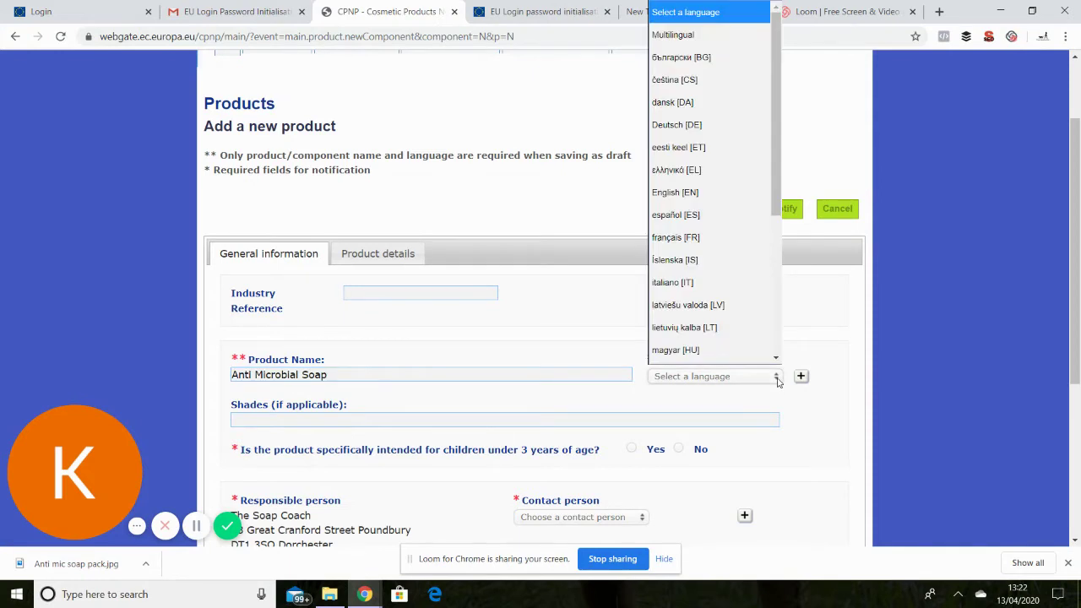
left_click(678, 196)
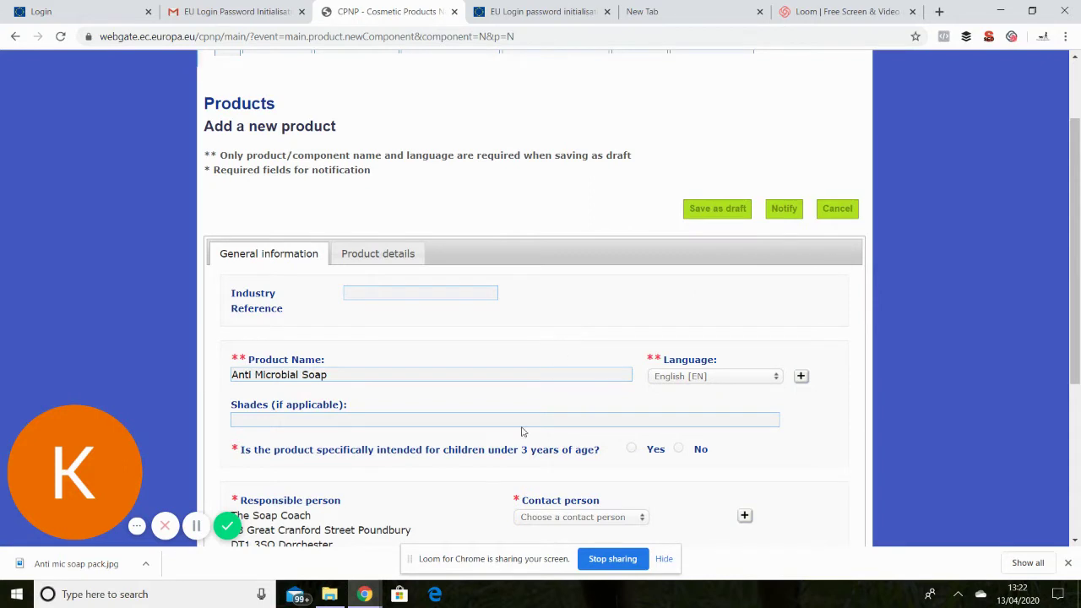
left_click(681, 451)
left_click_drag(1066, 344, 1066, 458)
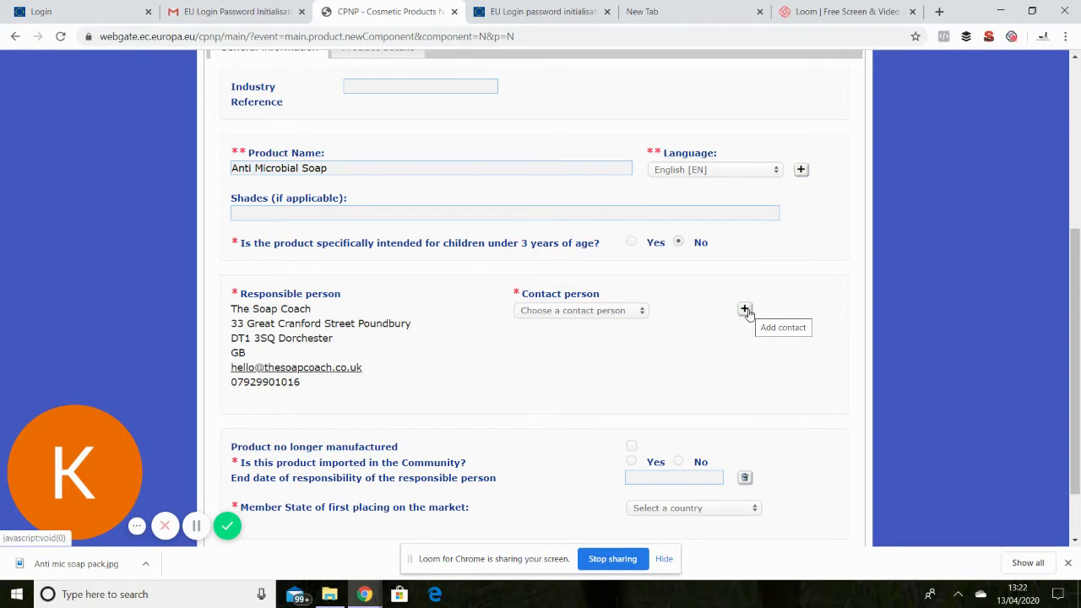
left_click(745, 310)
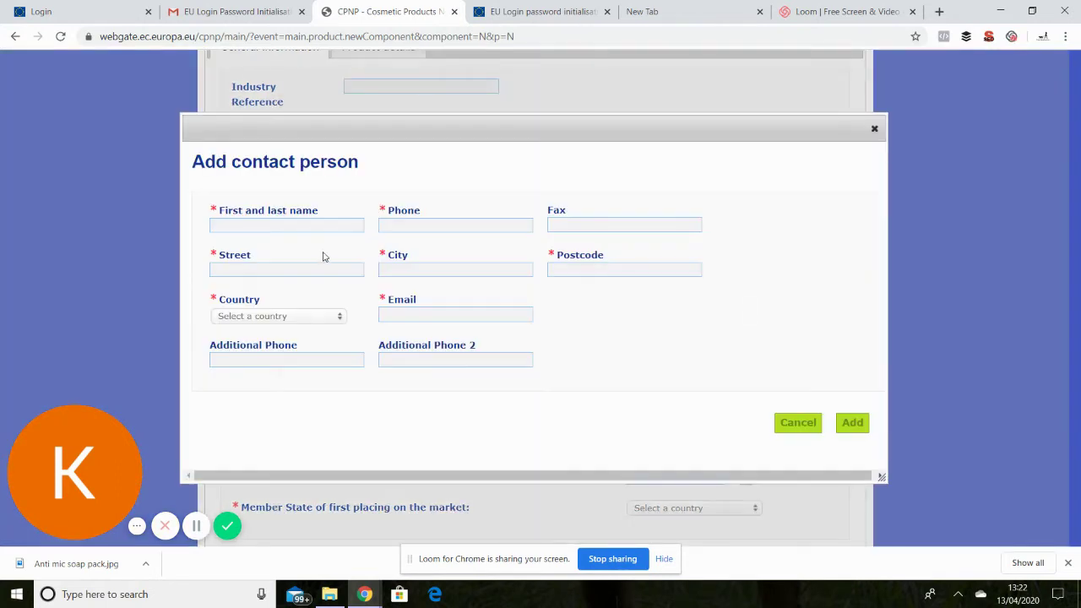
left_click(319, 229)
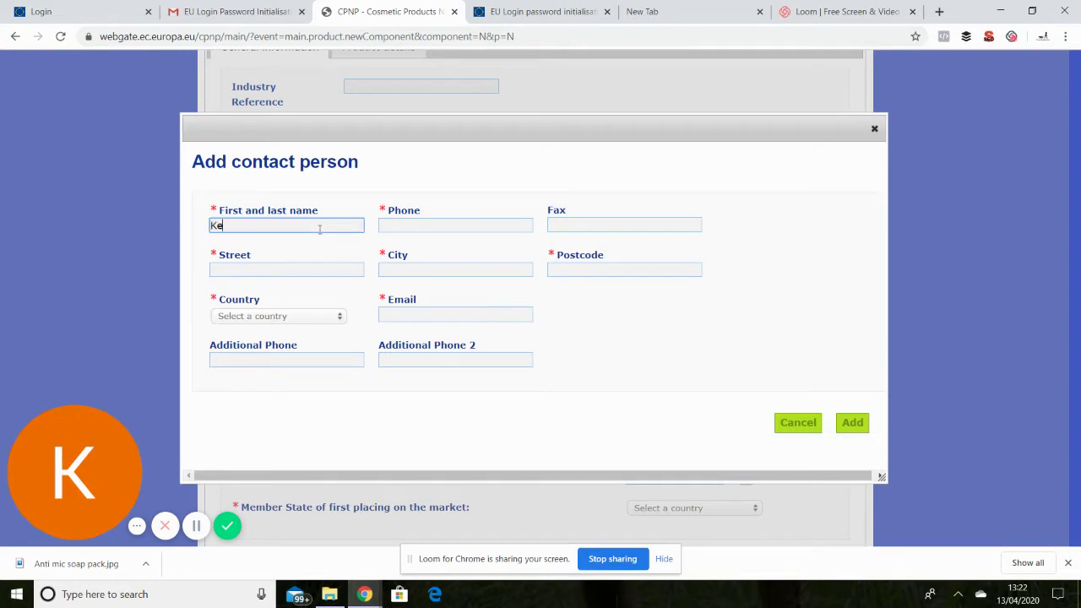
key("Tab")
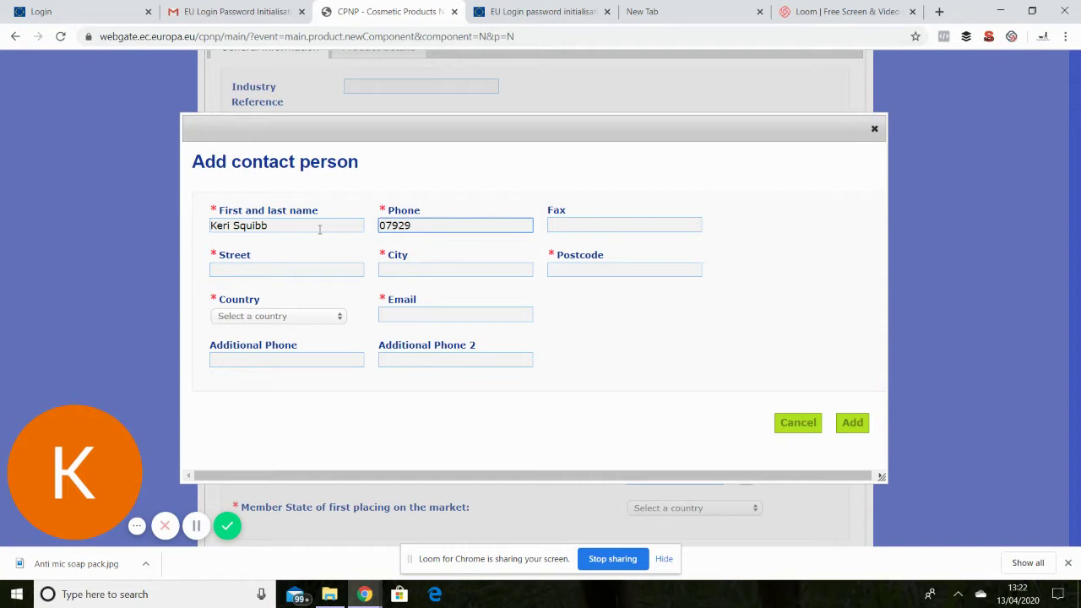
left_click(288, 270)
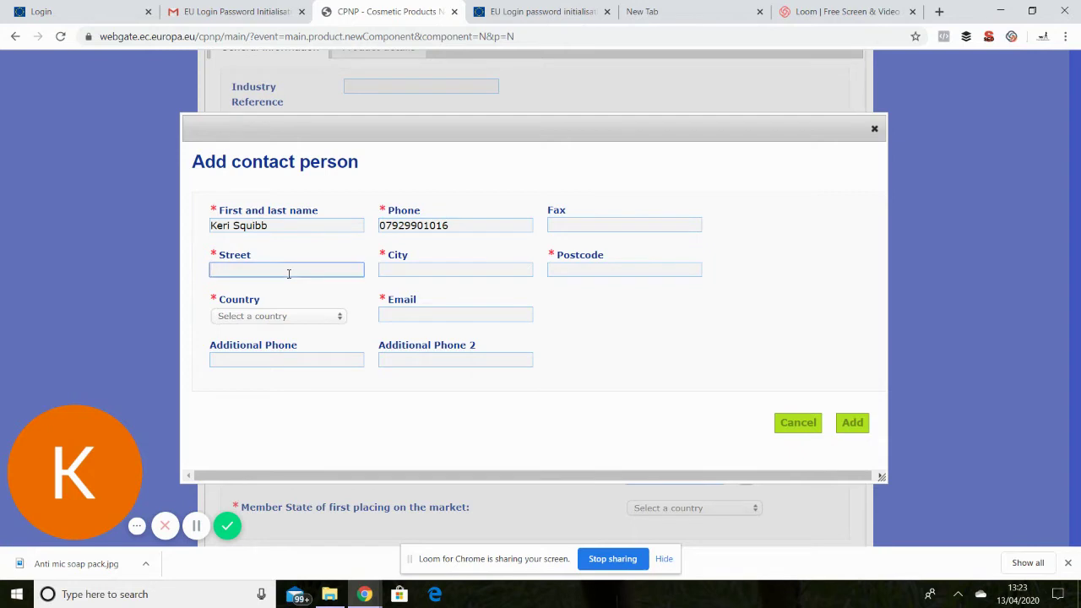
key("Tab")
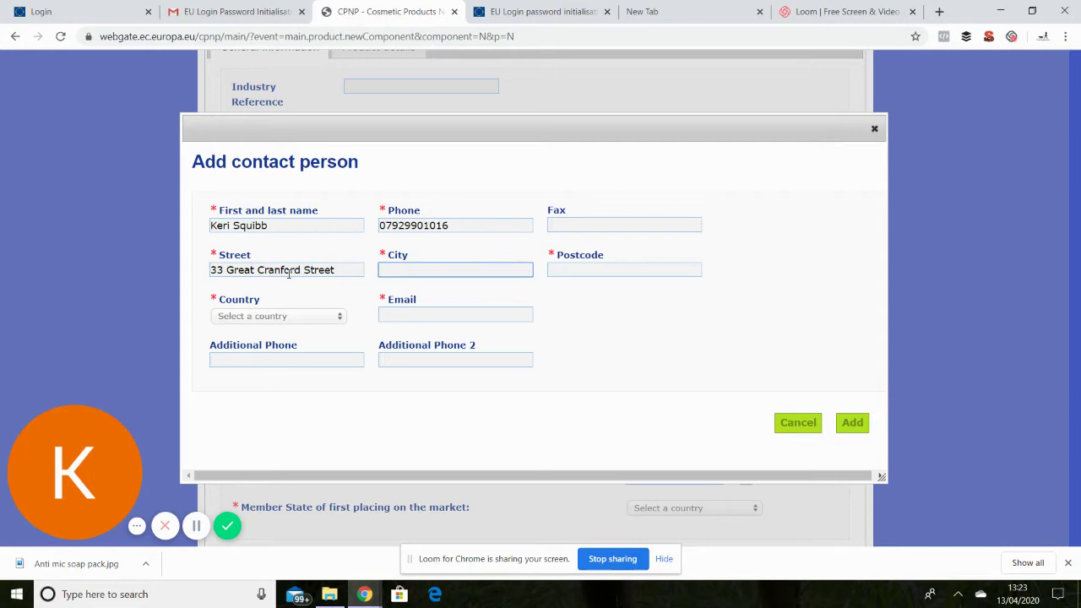
type("Dorchester")
key("Tab")
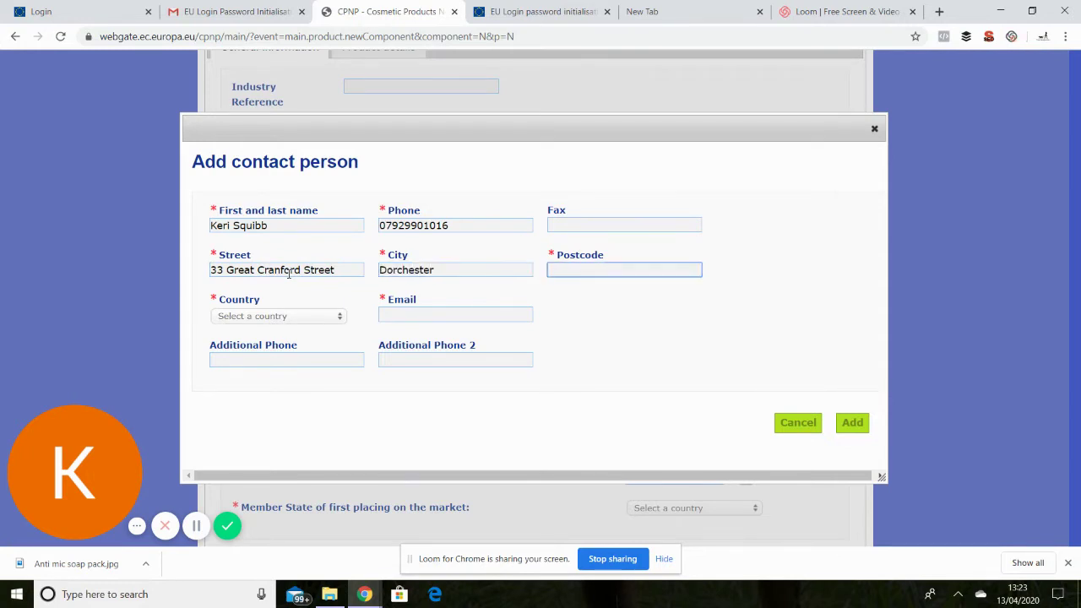
type("DT1 3SQ")
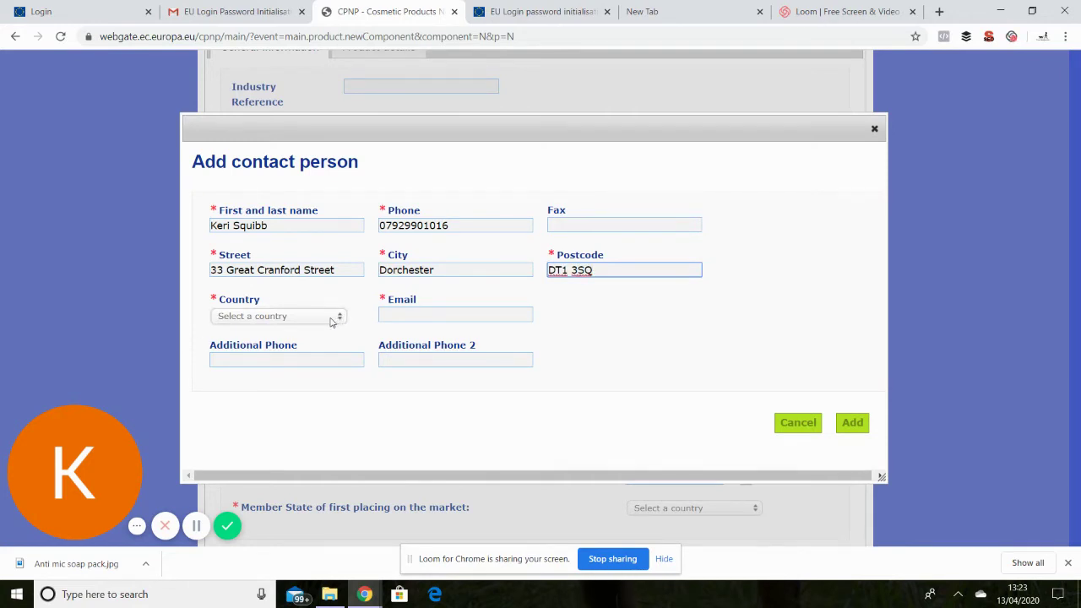
left_click(332, 319)
type("u")
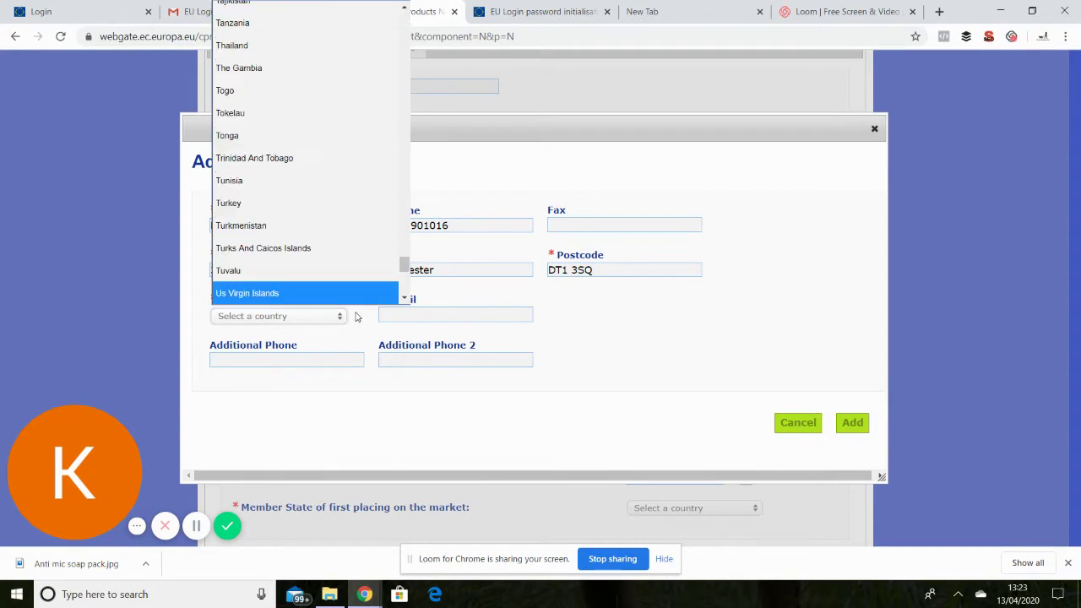
left_click(405, 299)
left_click(406, 299)
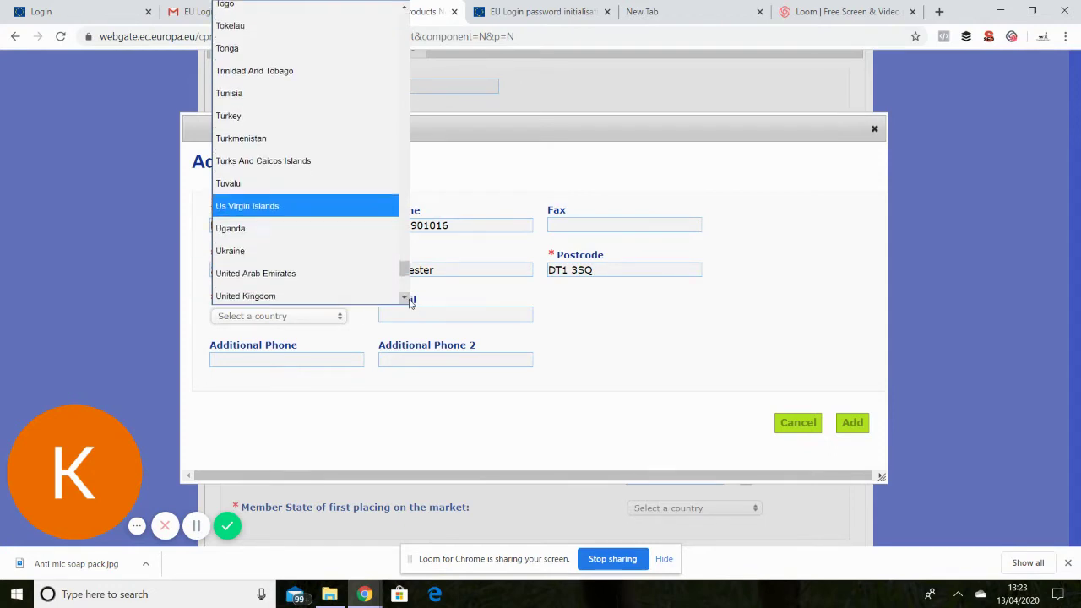
left_click(350, 266)
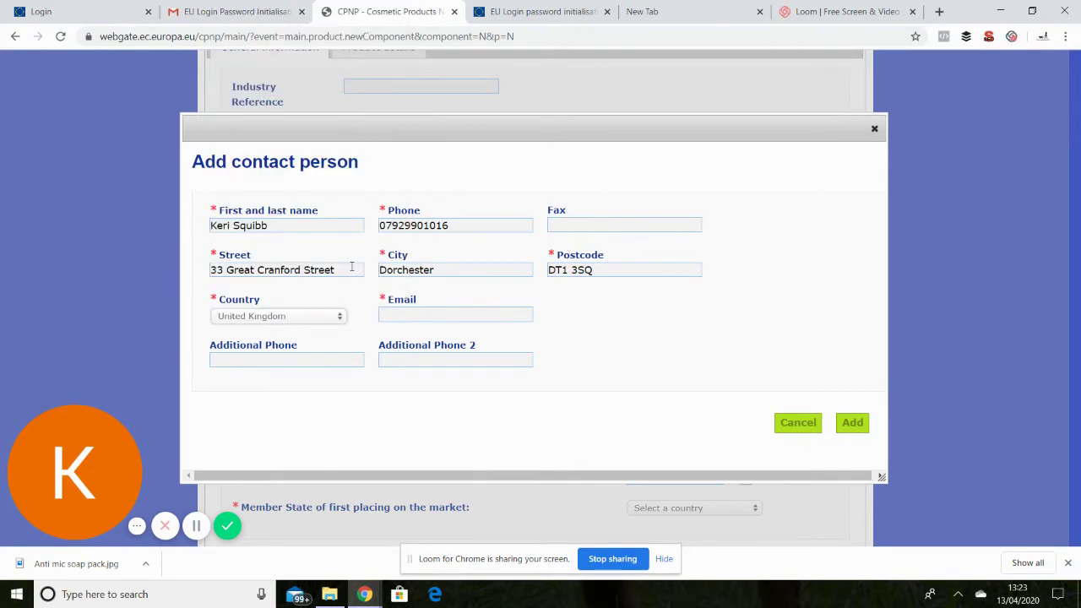
left_click(397, 313)
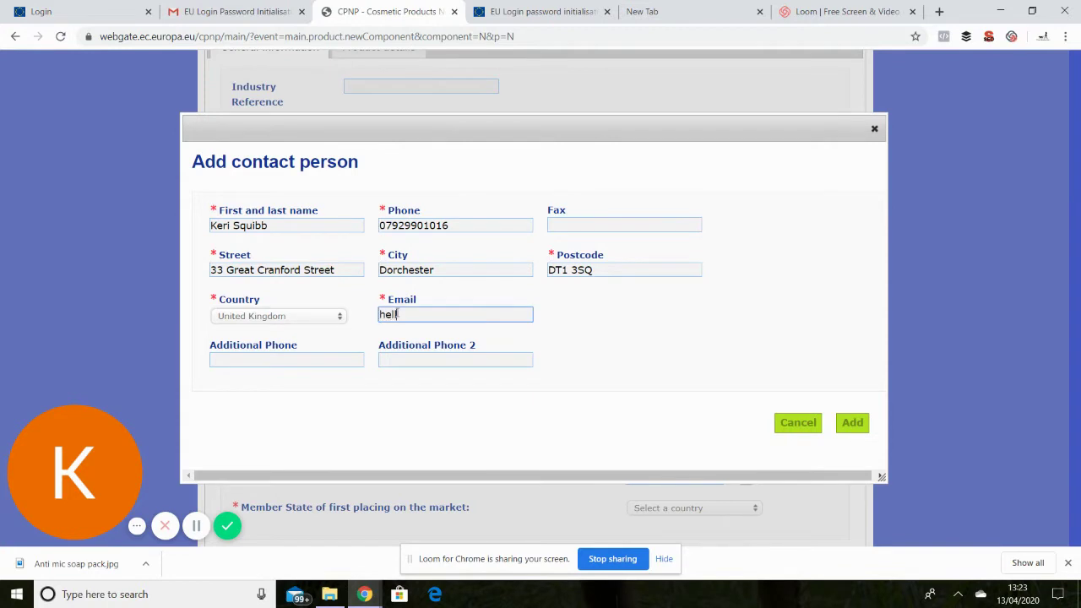
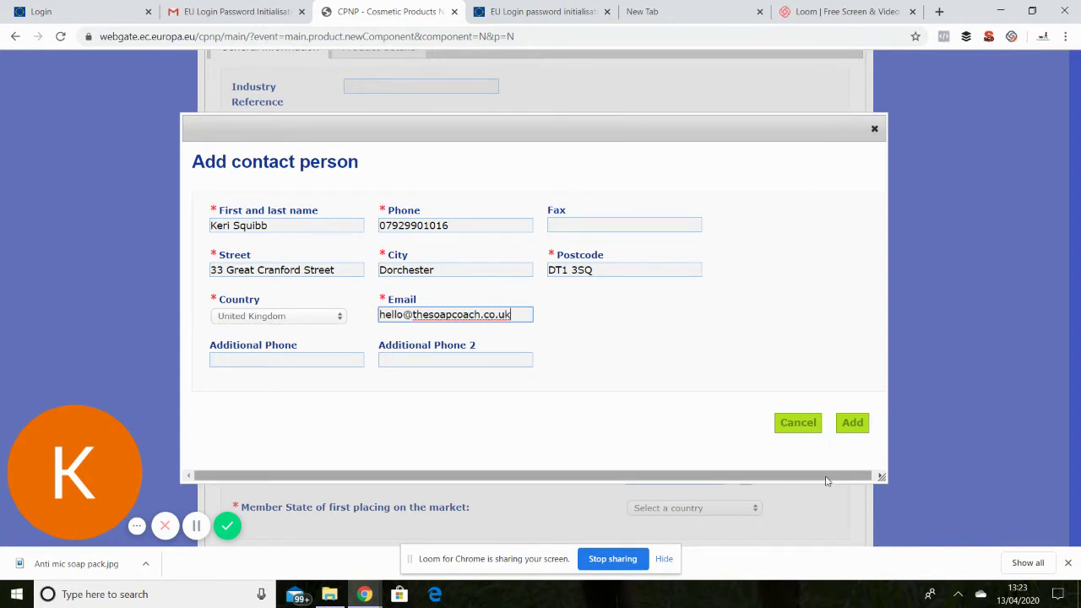
left_click(852, 423)
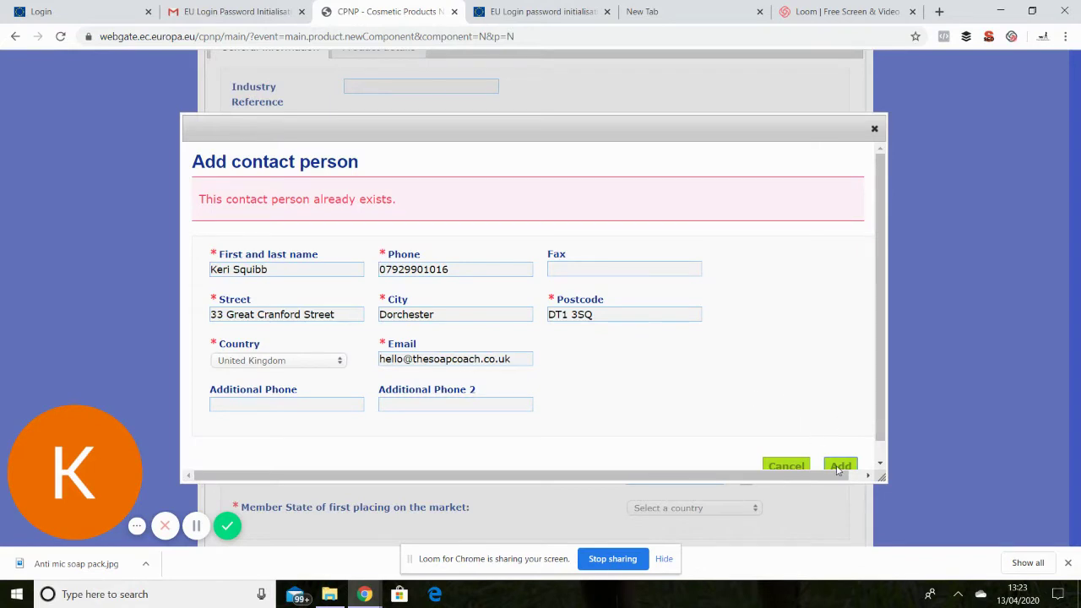
scroll(877, 396, "down", 1)
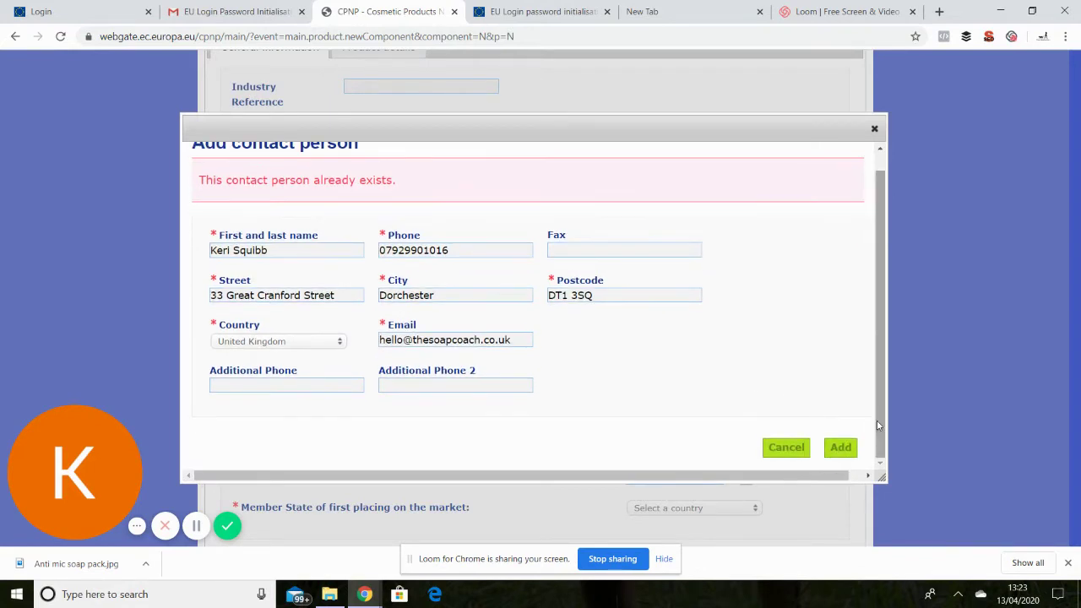
Dismiss the new contact form and assign the existing contact person to the product.
left_click(777, 454)
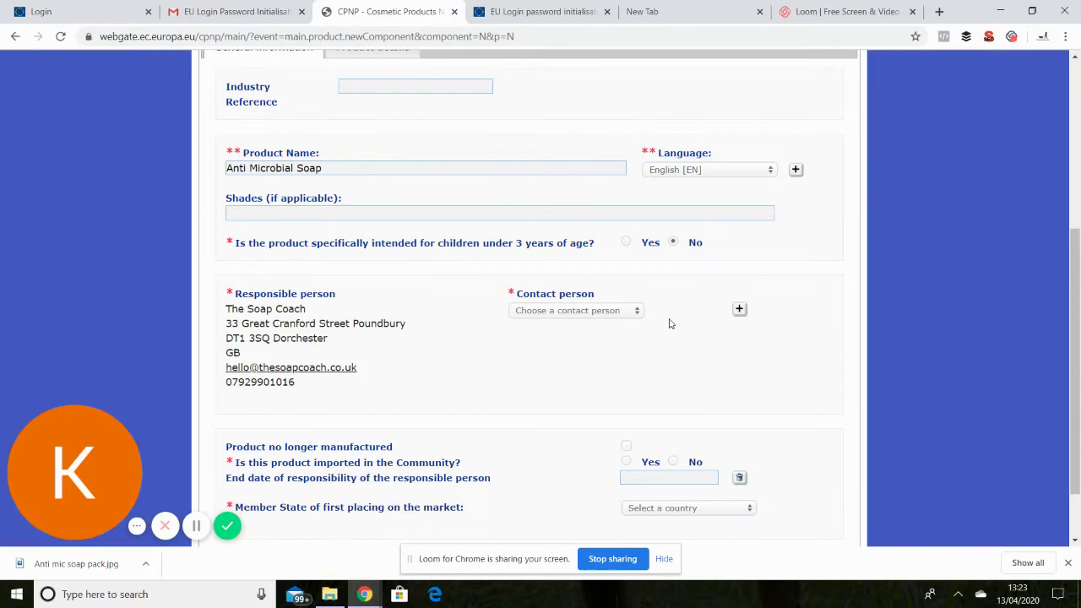
left_click(640, 313)
left_click(600, 349)
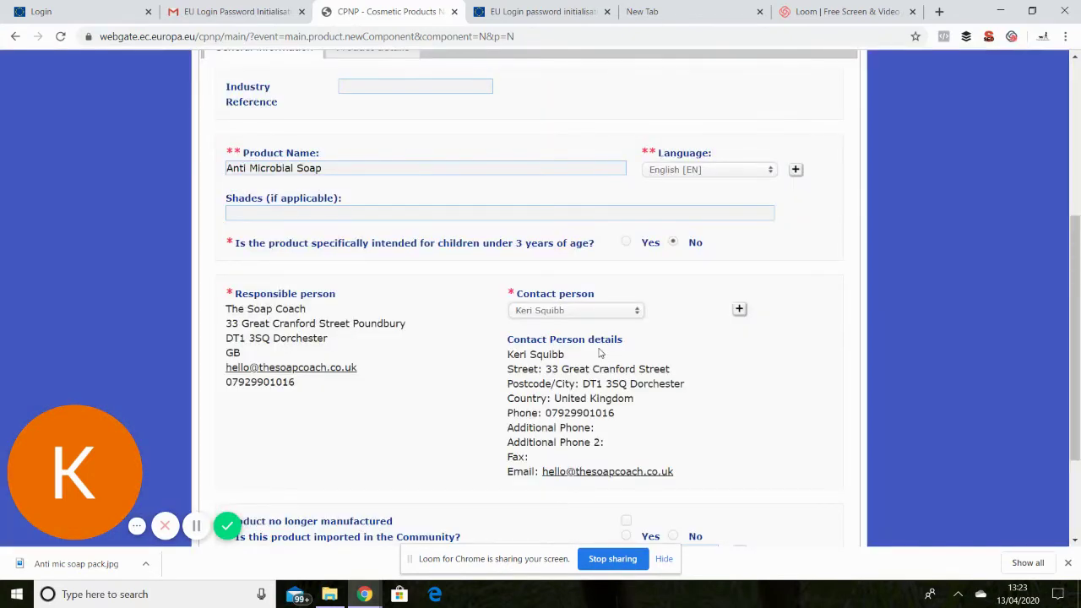
Answer No to importing into the Community and set United Kingdom as first-market Member State.
scroll(600, 353, "down", 2)
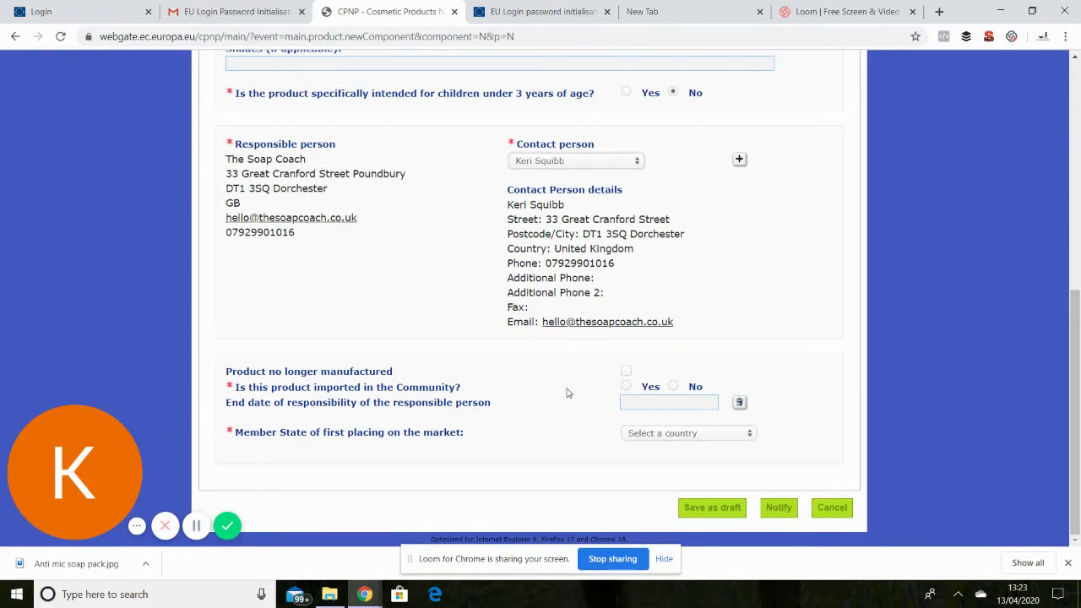
left_click(673, 387)
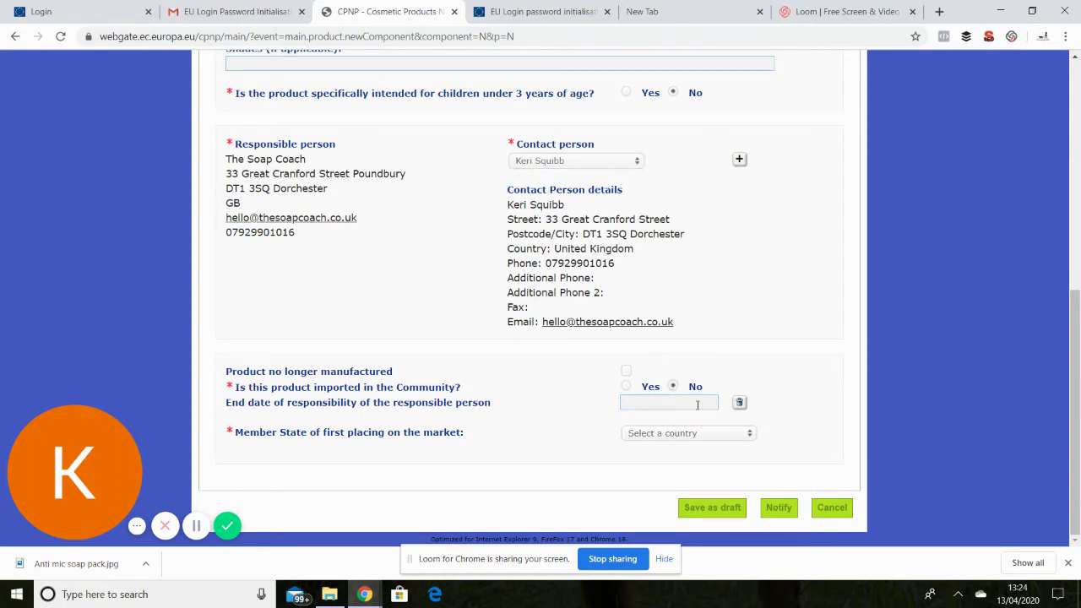
left_click(749, 435)
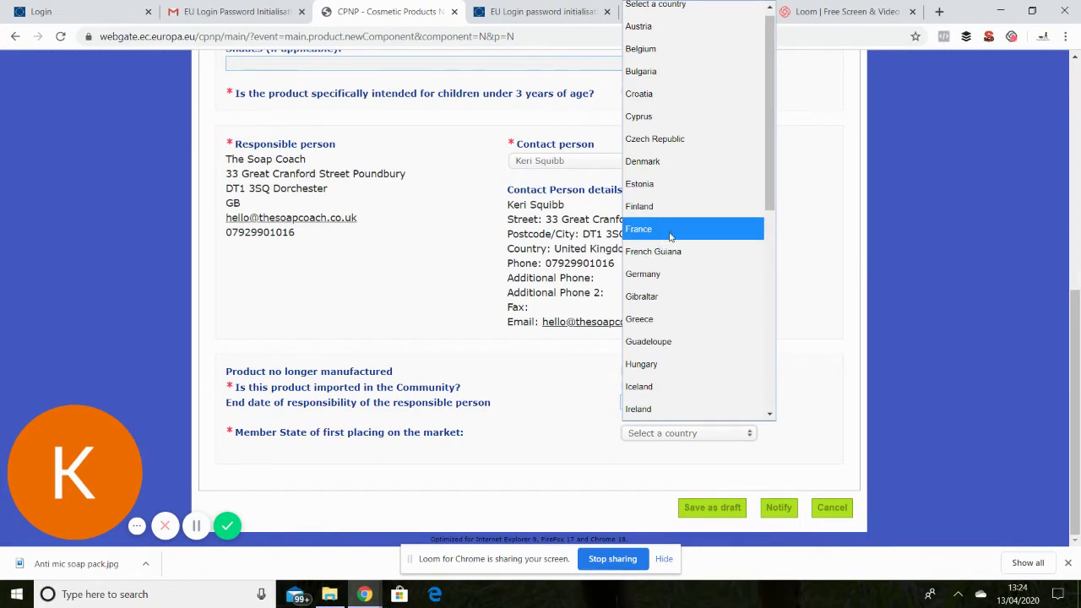
left_click_drag(768, 181, 754, 399)
left_click(751, 410)
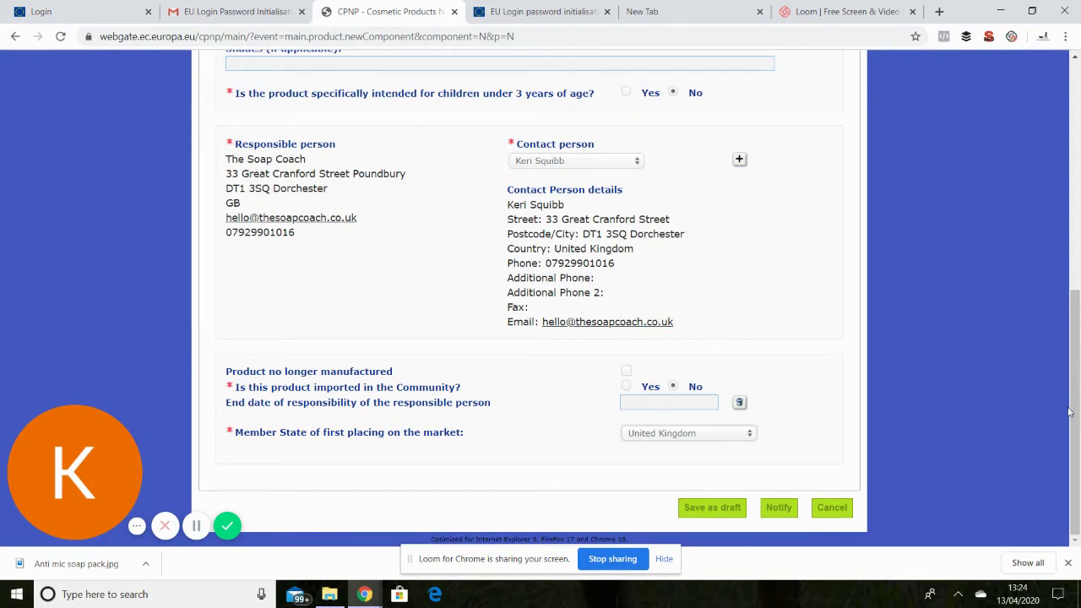
left_click_drag(1073, 412, 1073, 285)
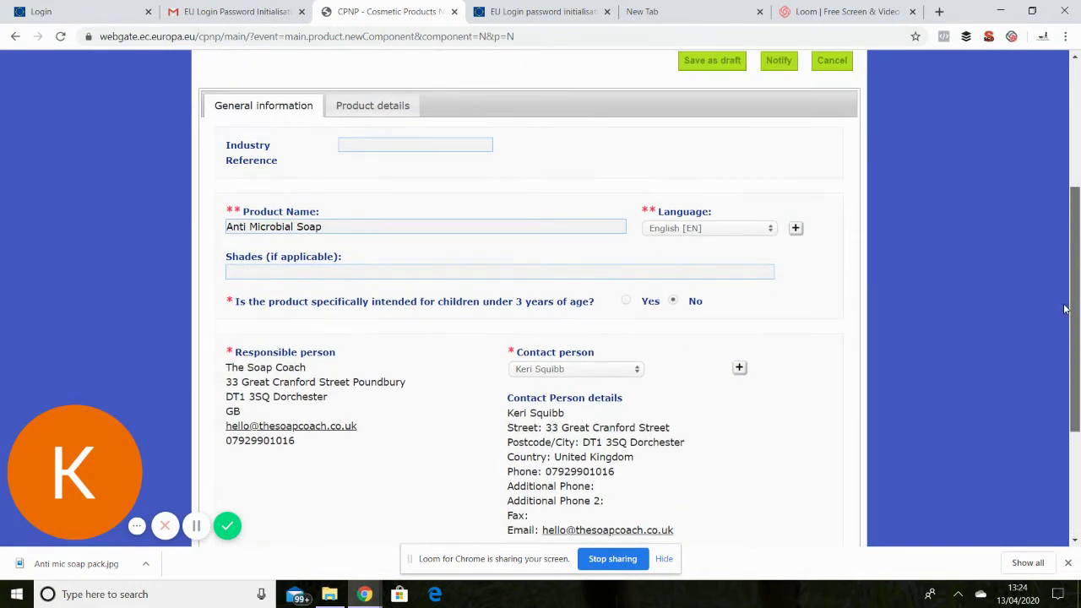
On the Product details tab, answer No to containing category 1A or 1B CMR substances.
left_click(375, 109)
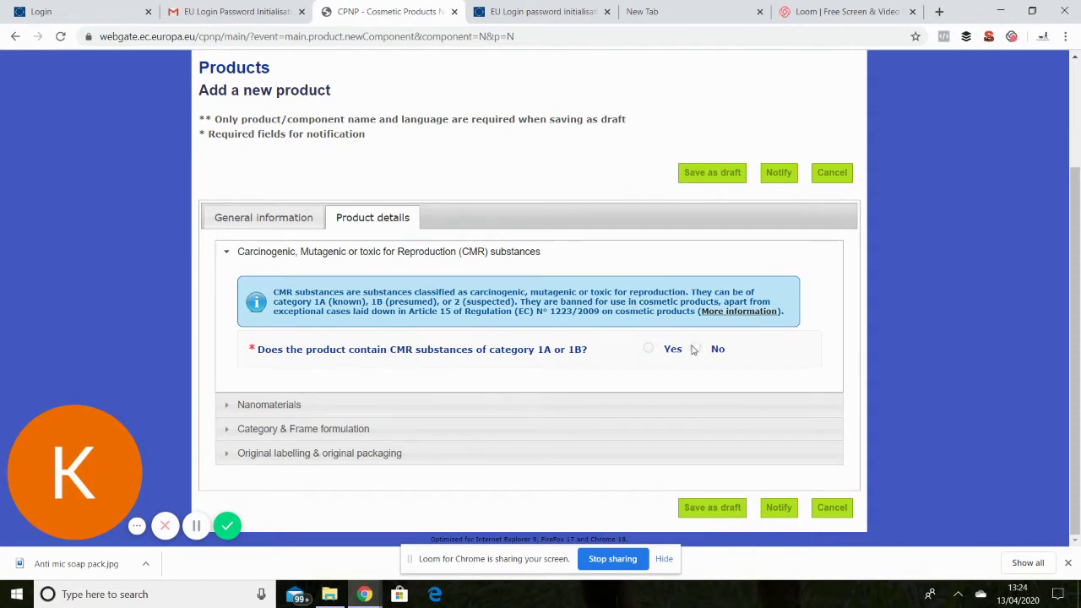
left_click(648, 348)
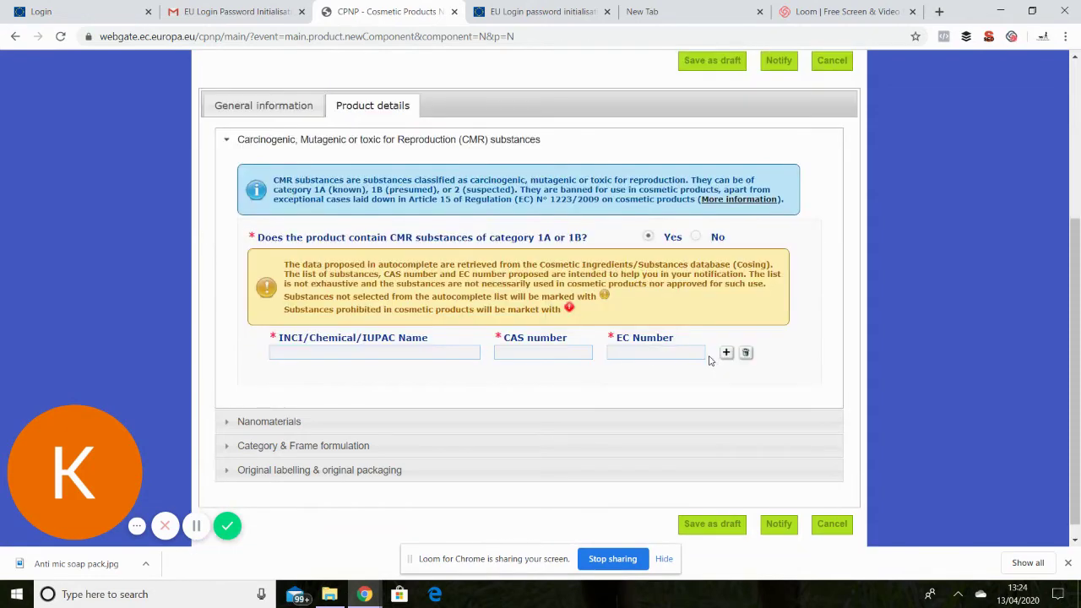
left_click(694, 238)
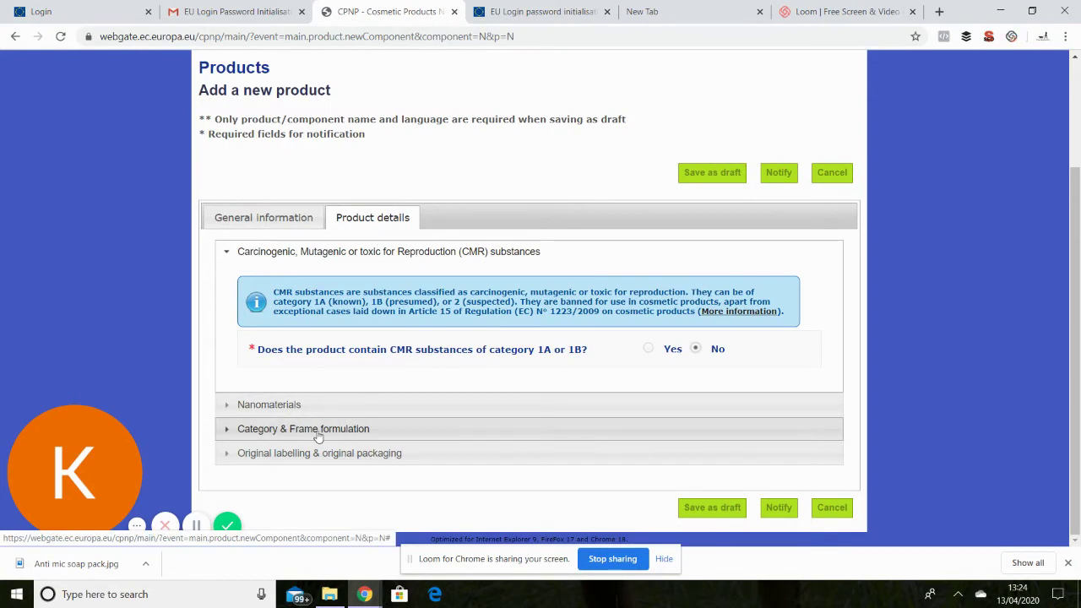
Set the product category to Skin products > Skin cleansing products > Soap products.
left_click(329, 432)
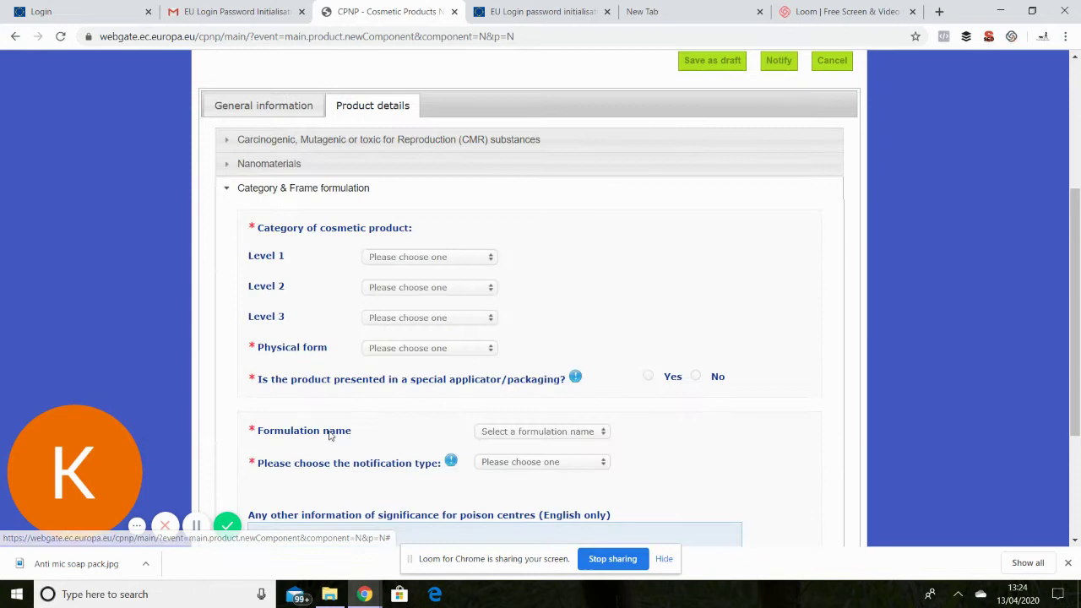
left_click(490, 259)
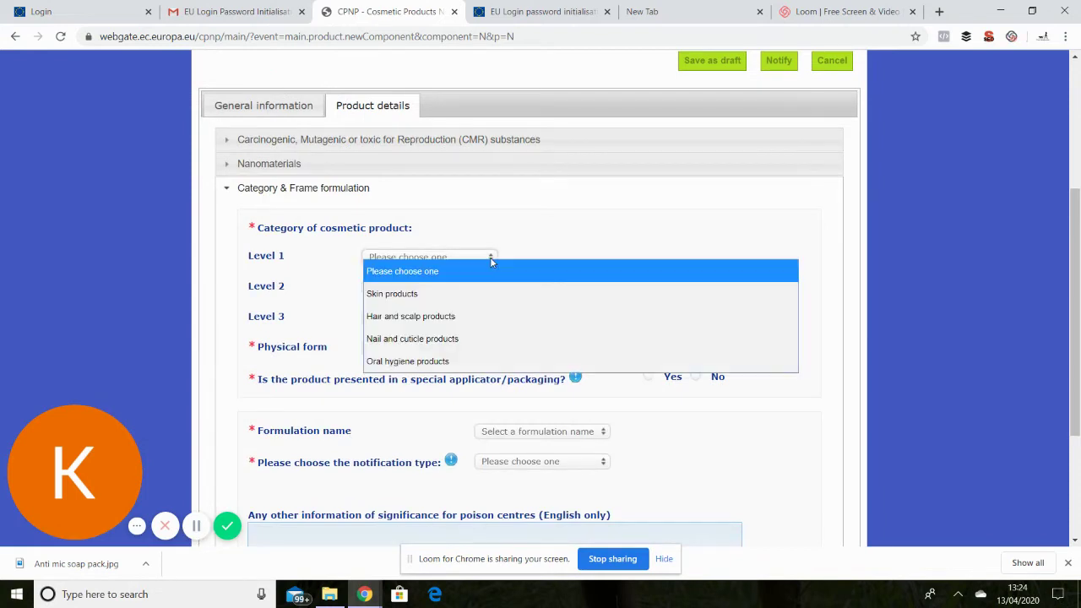
left_click(419, 296)
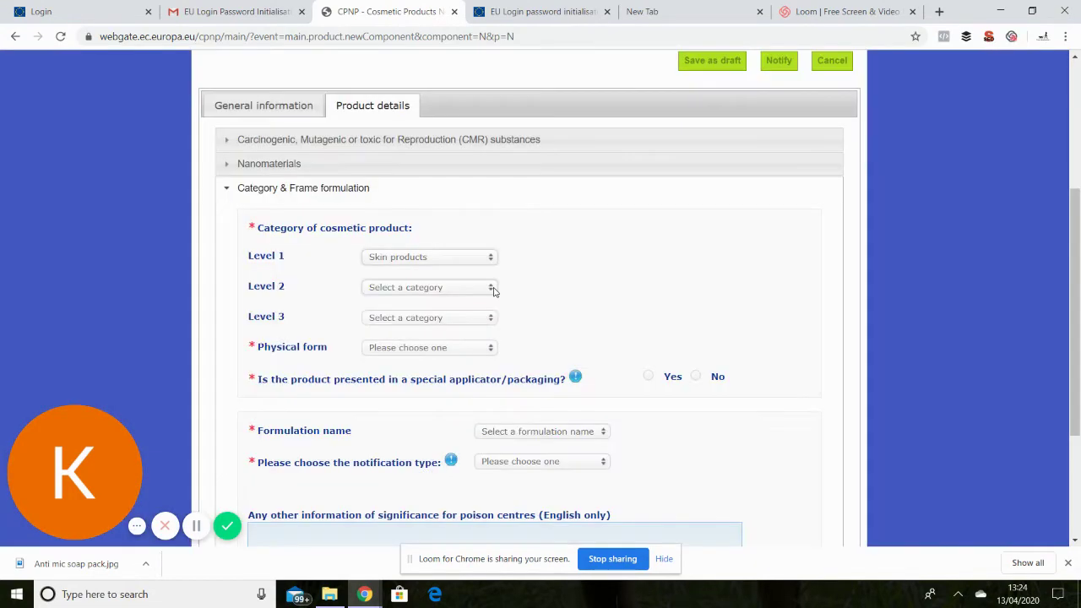
left_click(494, 288)
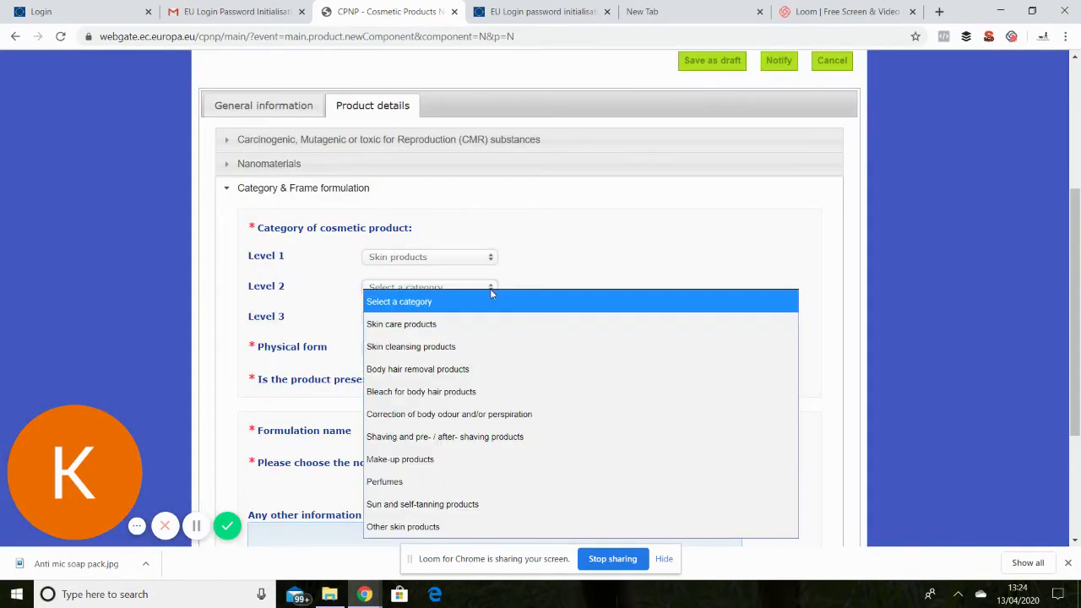
left_click(438, 348)
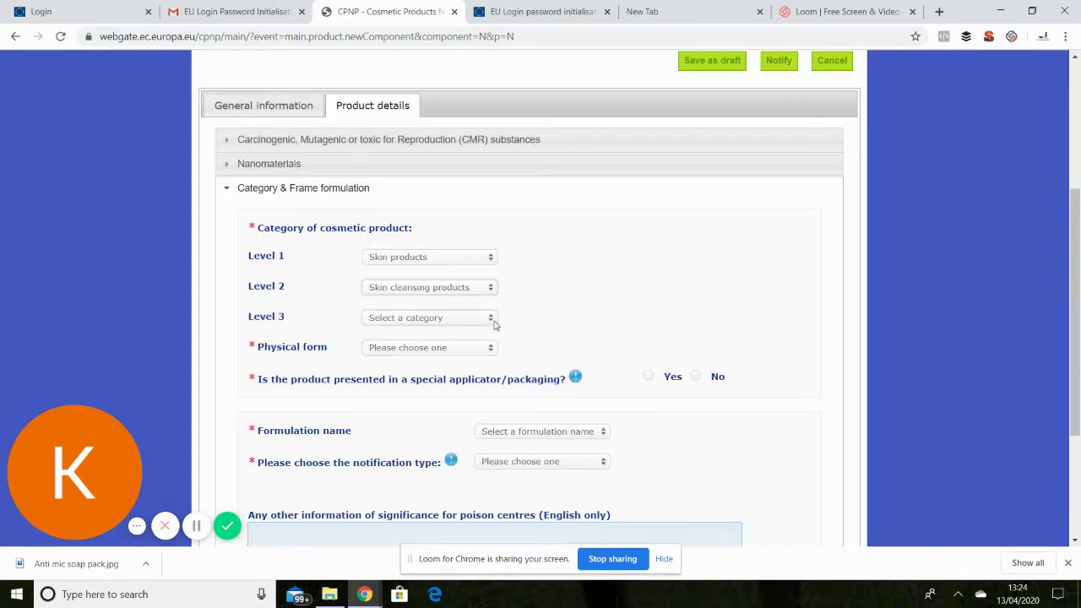
left_click(493, 319)
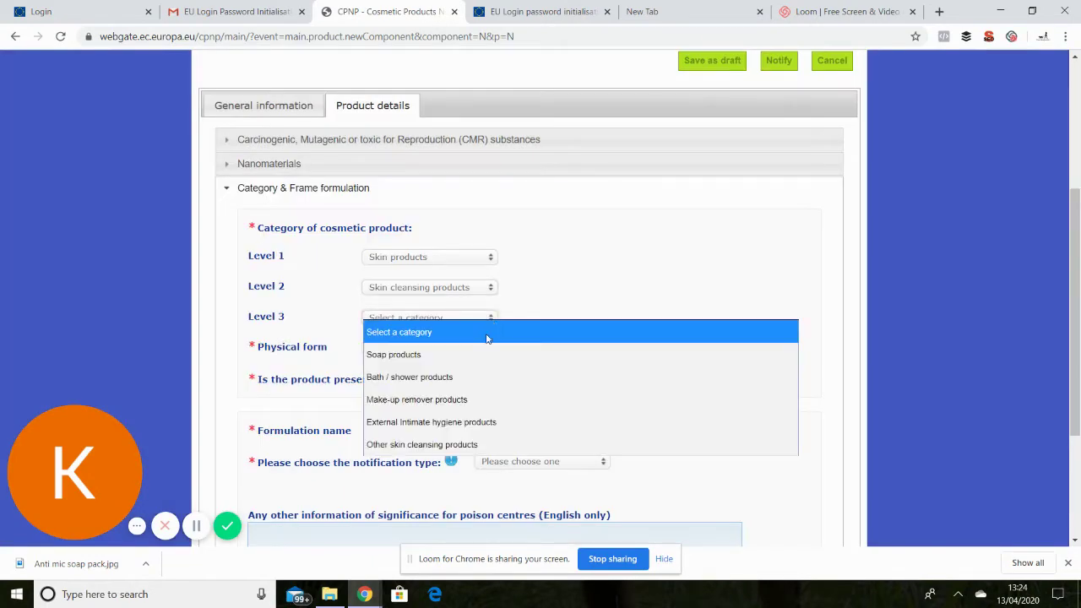
left_click(456, 356)
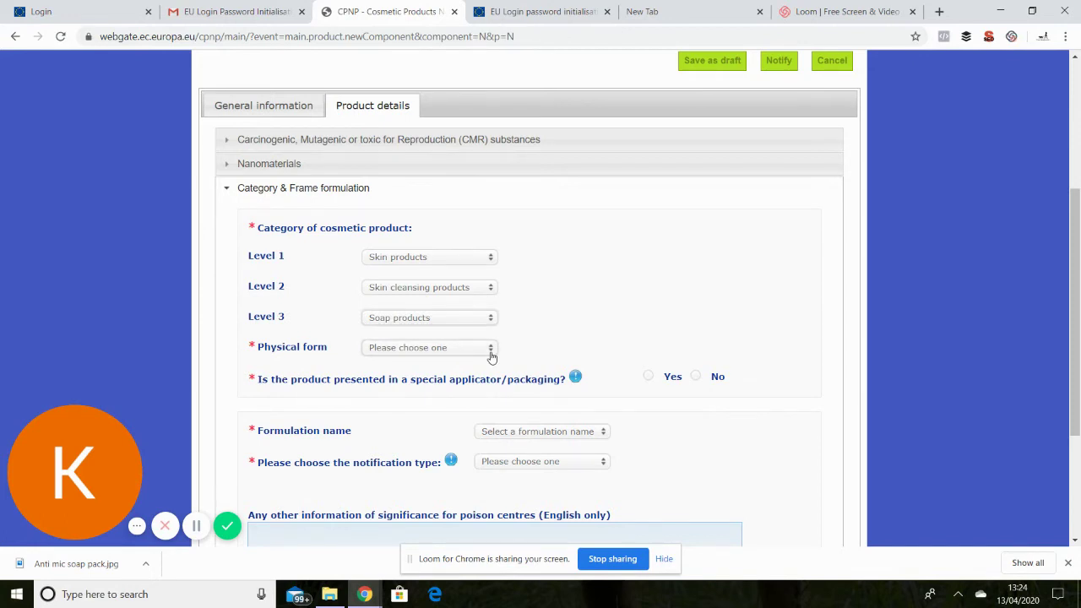
Choose Solid/pressed powder, no special applicator, Soap - Toilet formulation, and Exact concentrations notification.
left_click(490, 351)
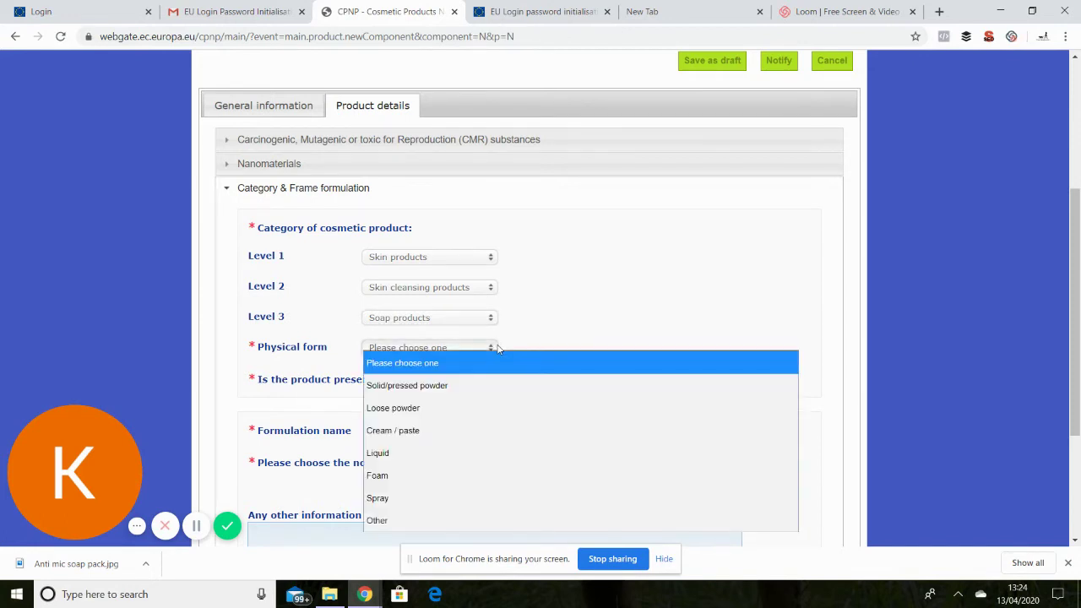
left_click(448, 388)
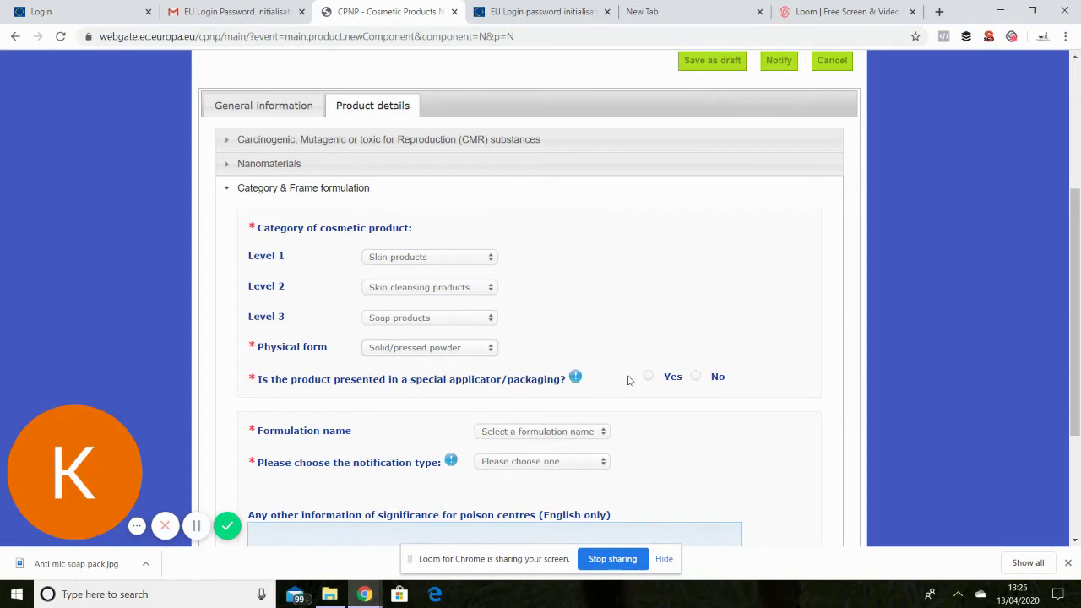
left_click(696, 377)
left_click(604, 433)
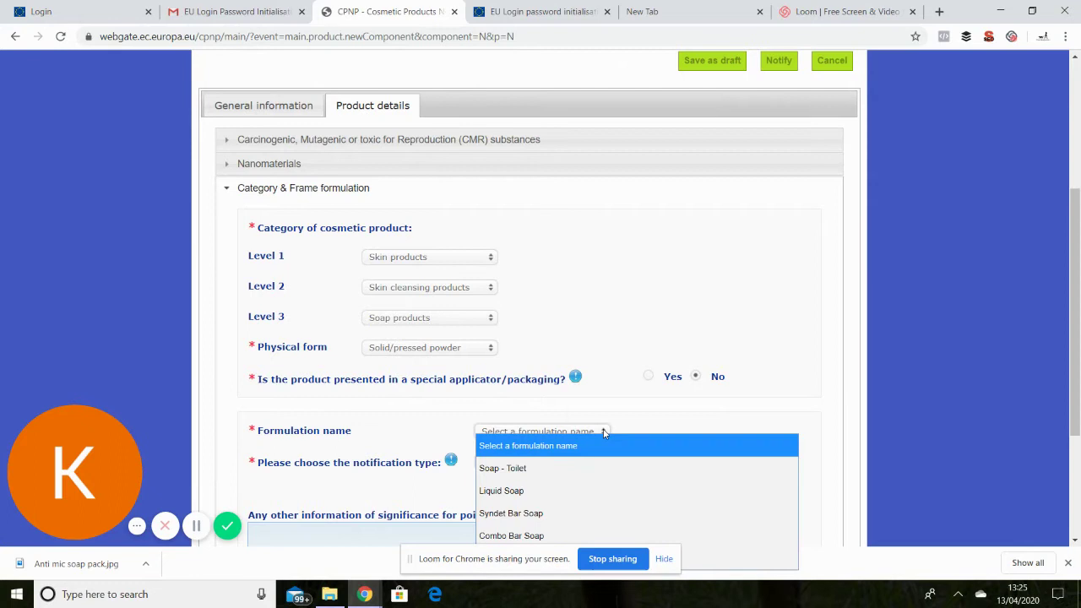
left_click(525, 470)
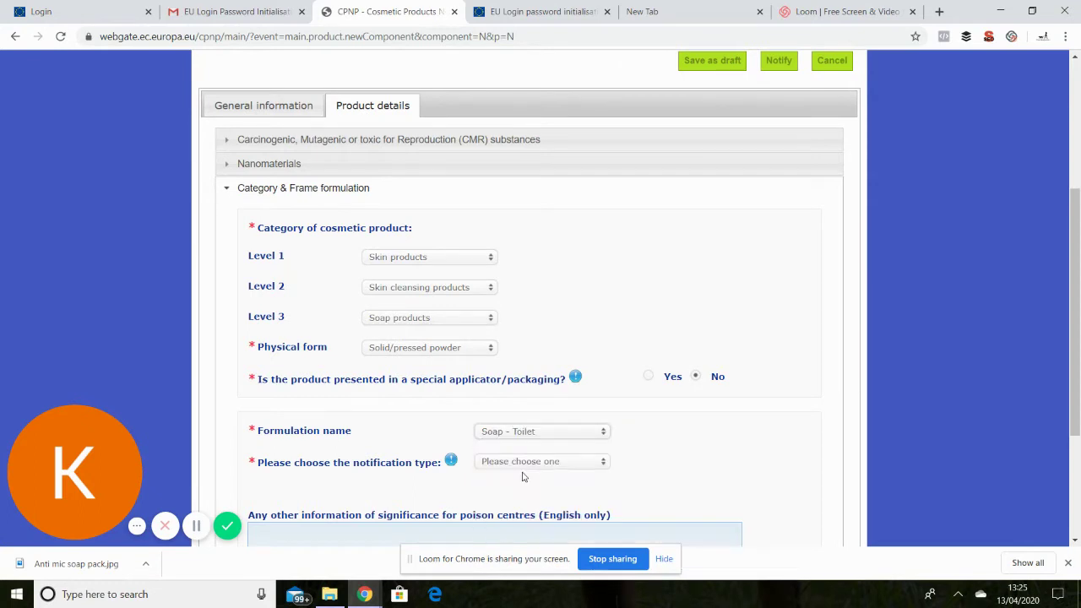
left_click(604, 463)
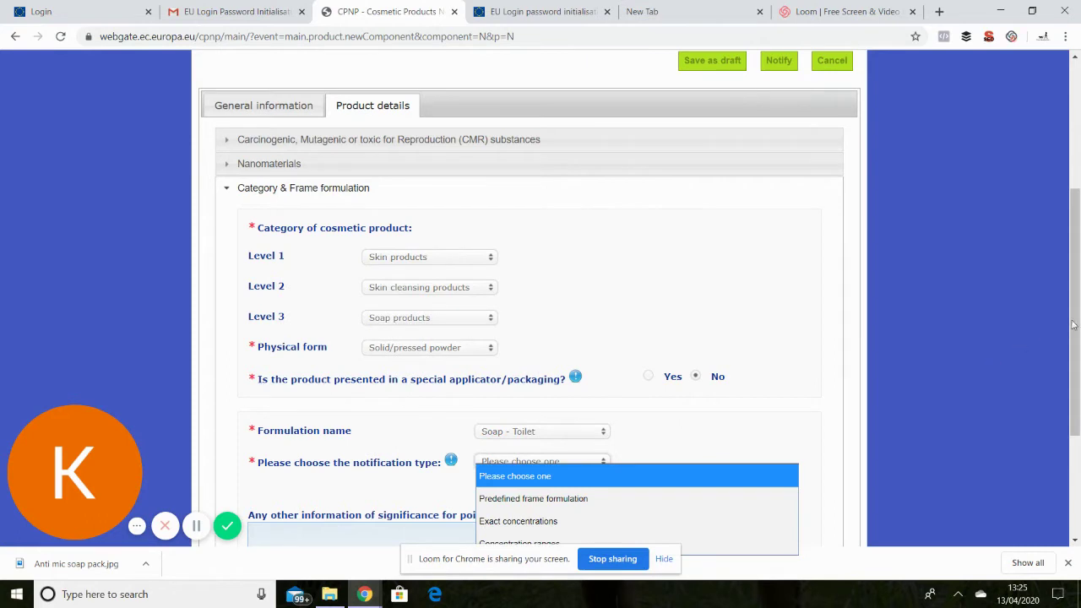
left_click_drag(1073, 326, 1078, 380)
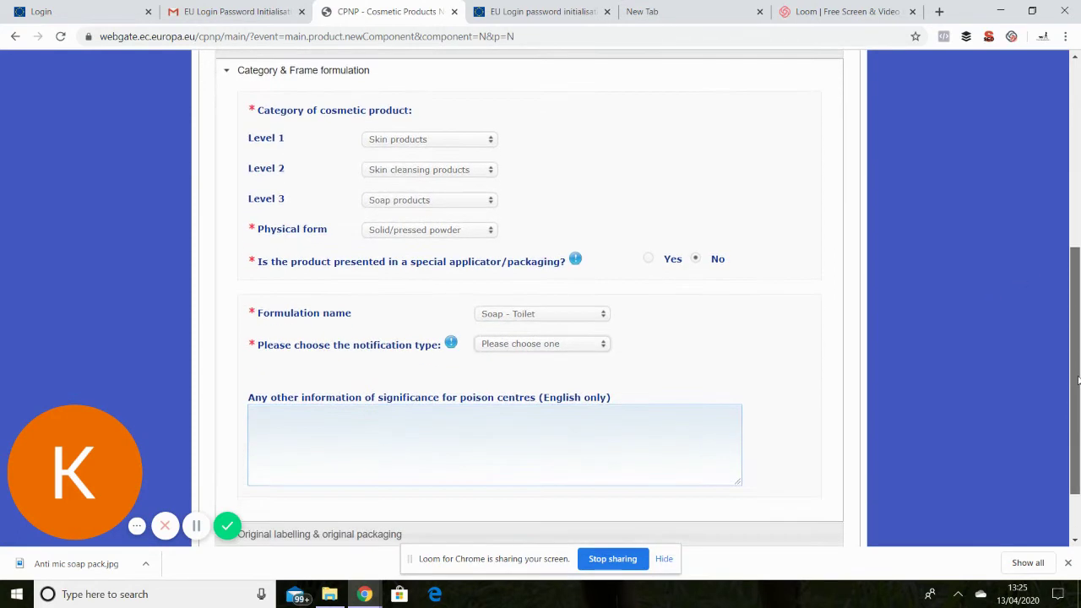
left_click(604, 343)
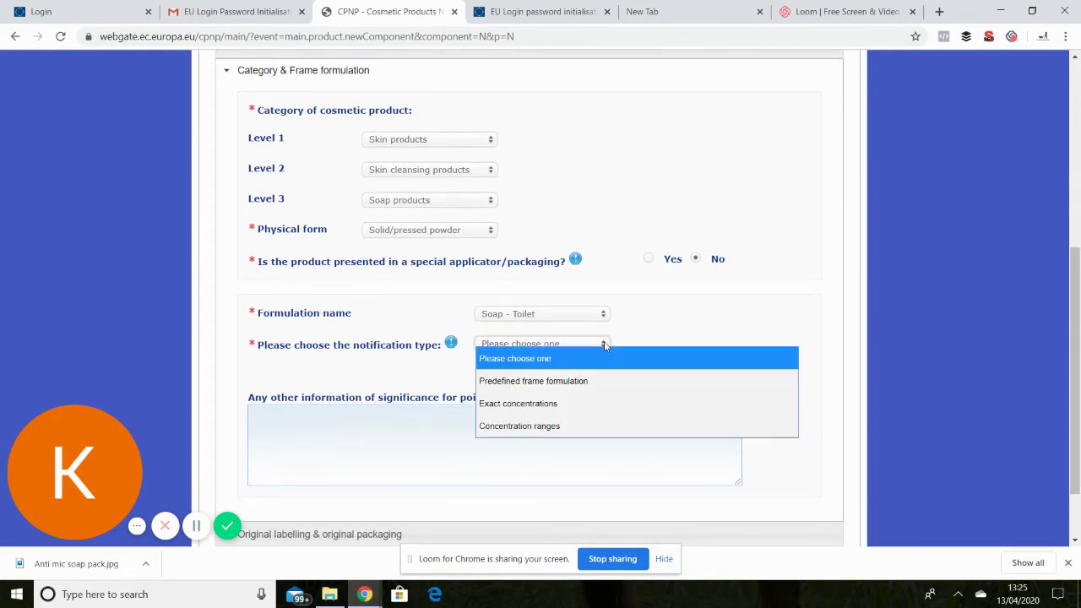
left_click(548, 405)
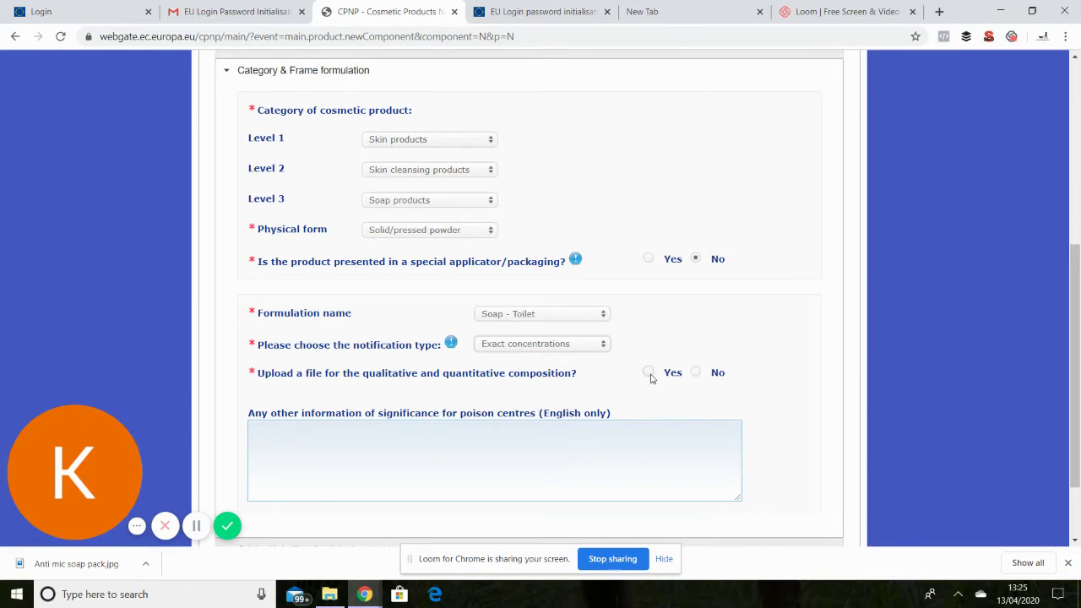
Answer Yes to composition upload, accept the warning, and attach the Antimicrobial Soap PIF file.
left_click(649, 374)
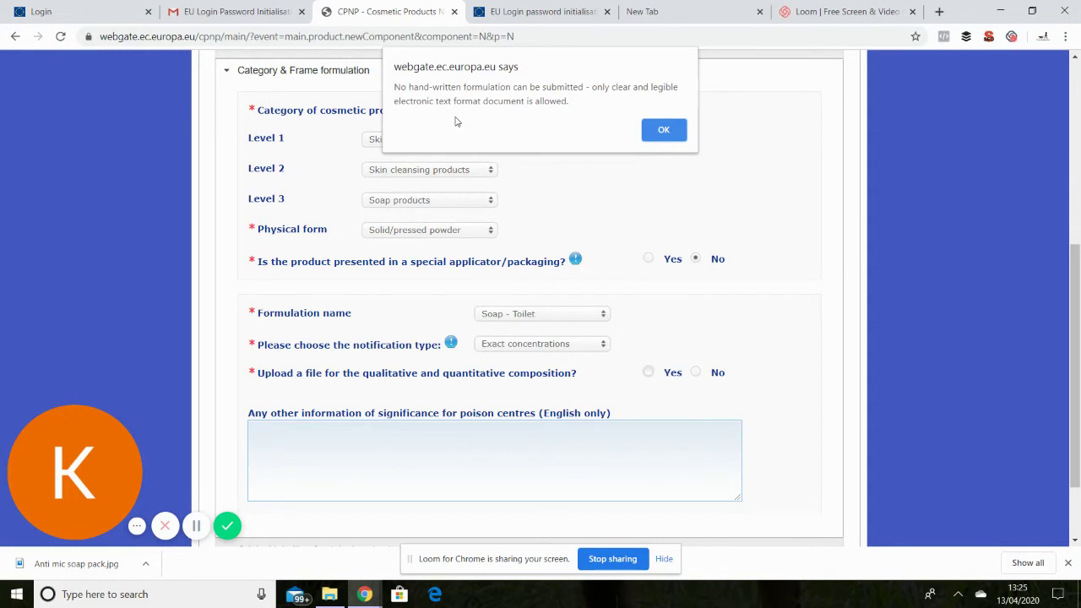
left_click(664, 131)
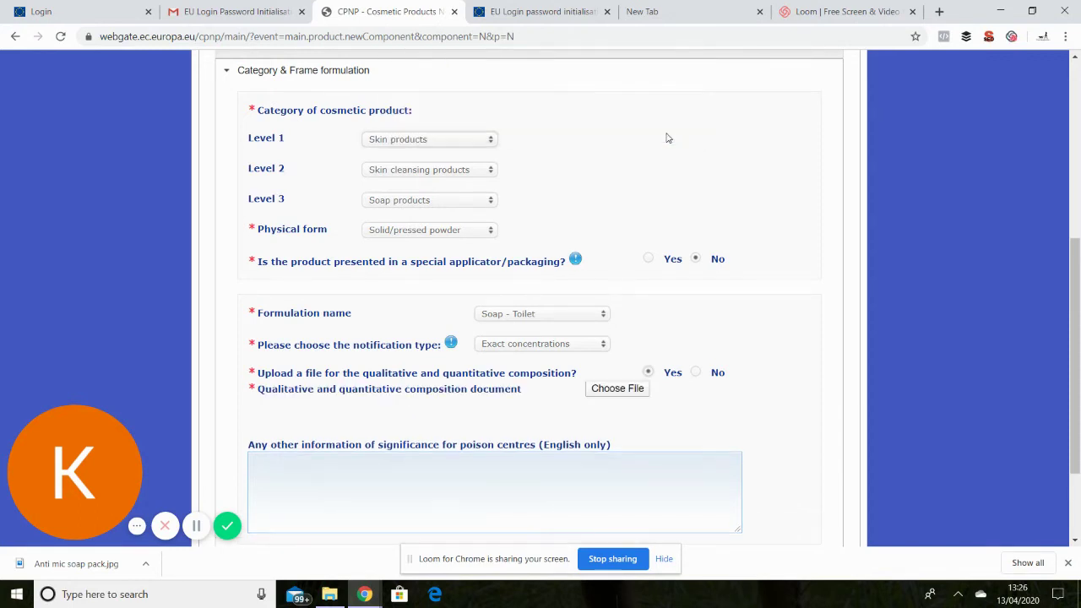
left_click(618, 389)
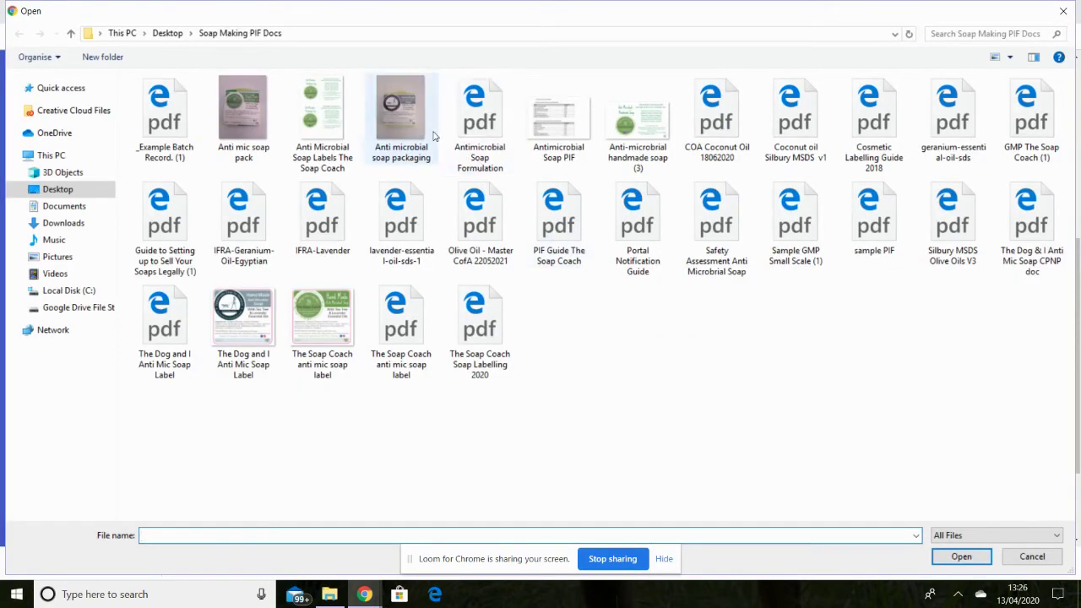
left_click(564, 104)
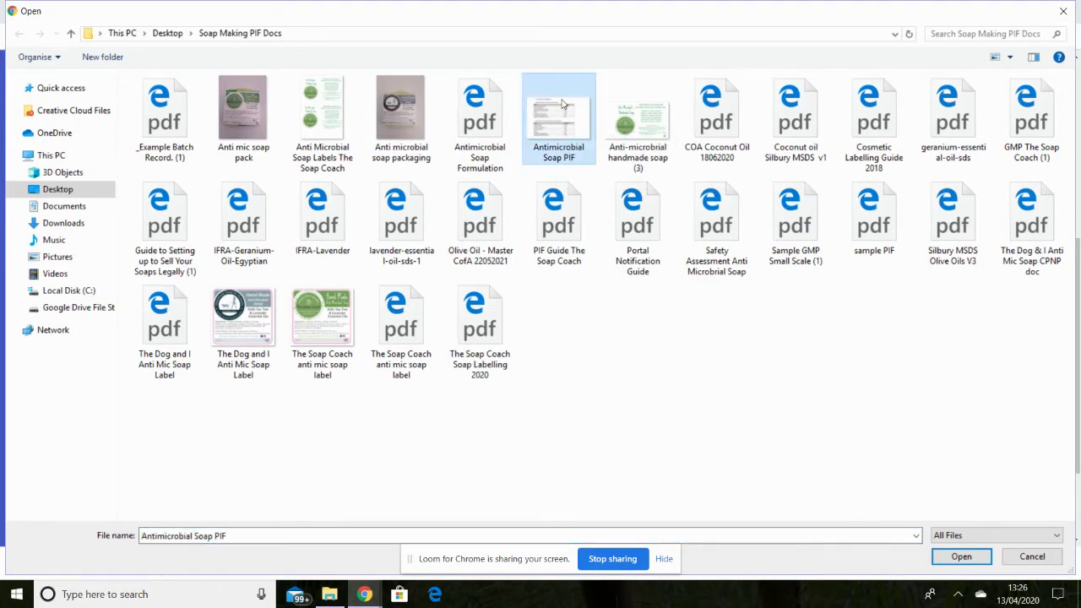
left_click(961, 557)
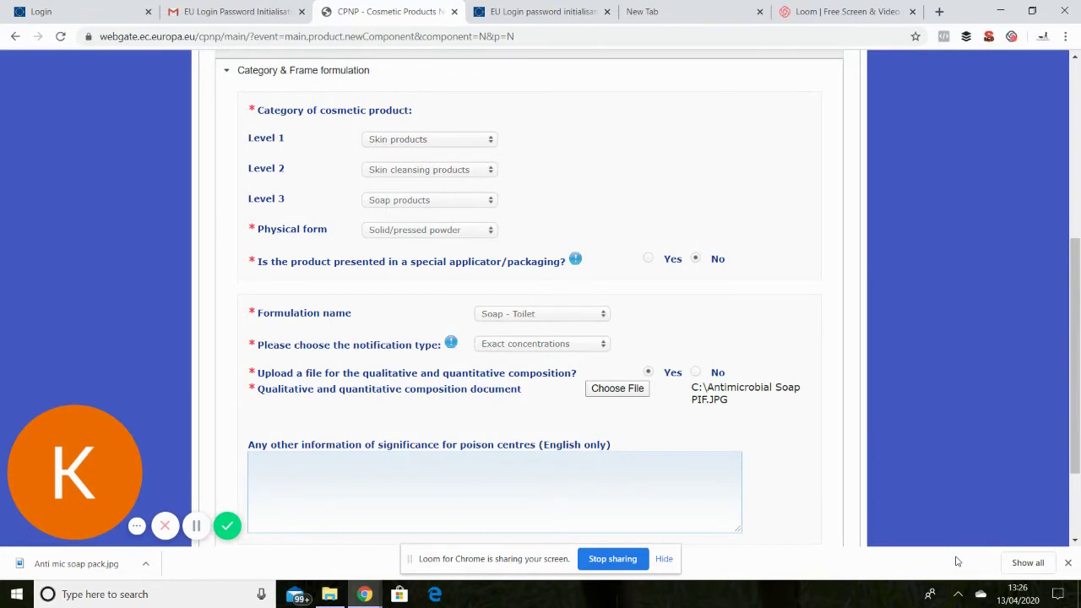
left_click(330, 595)
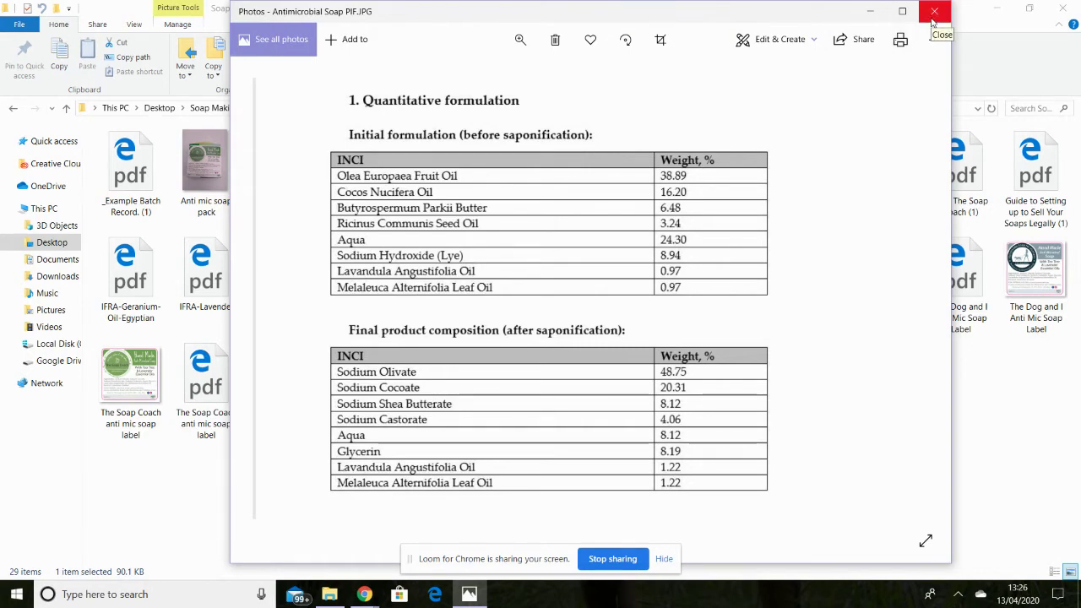
Close the PIF image in Photos and return to the CPNP form in Chrome.
left_click(932, 18)
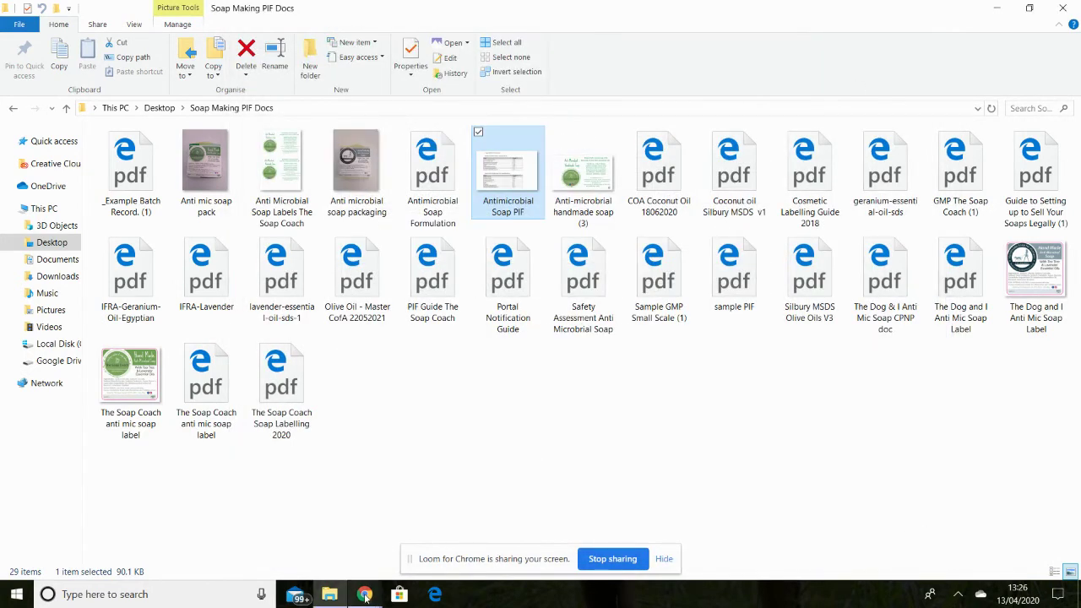
mouse_move(365, 596)
left_click(341, 548)
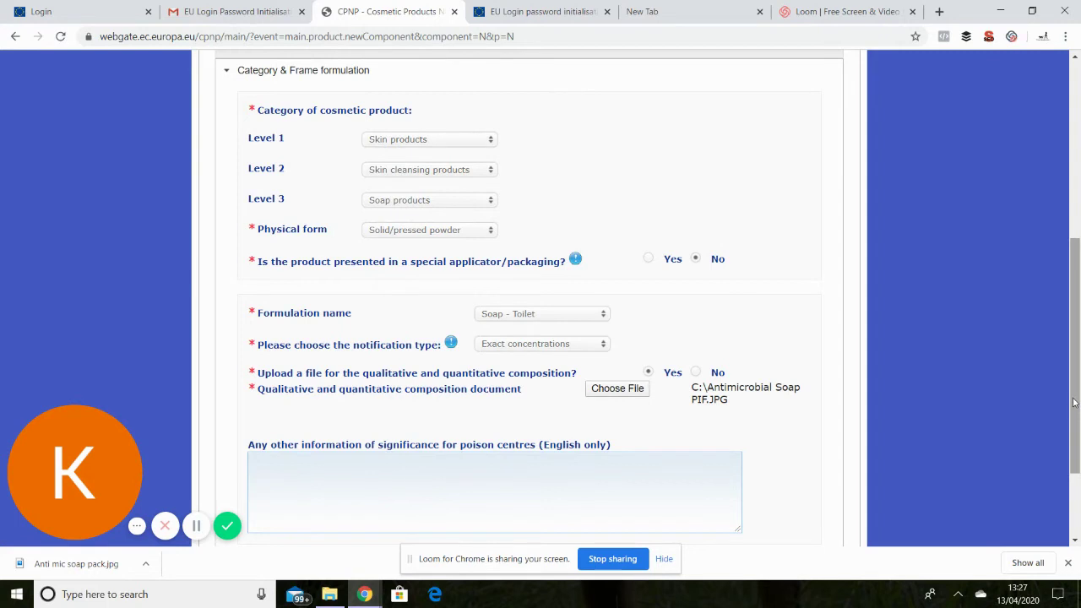
Scroll the form down to the Original labelling and Original packaging sections.
left_click_drag(1075, 404, 1064, 469)
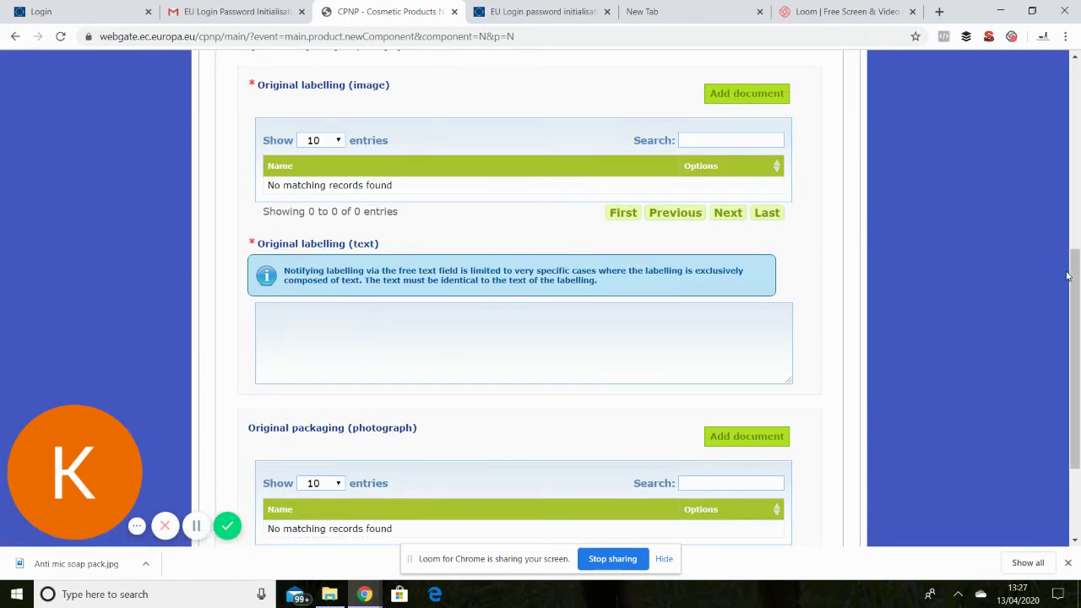
left_click_drag(1075, 280, 1074, 288)
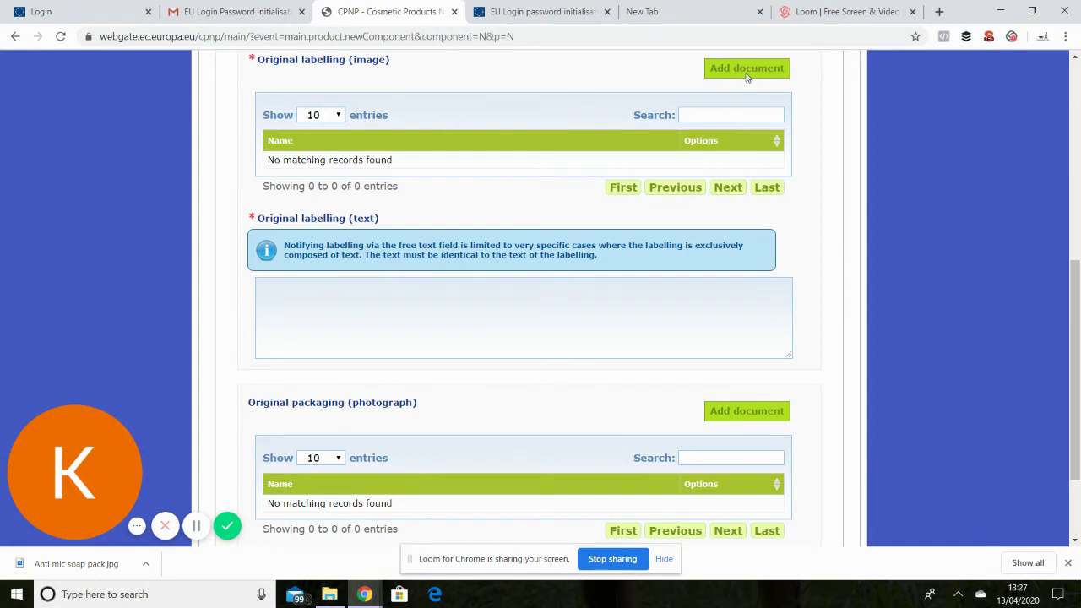
Upload The Soap Coach anti mic soap label.pdf under Original labelling (image) and save it.
left_click(749, 73)
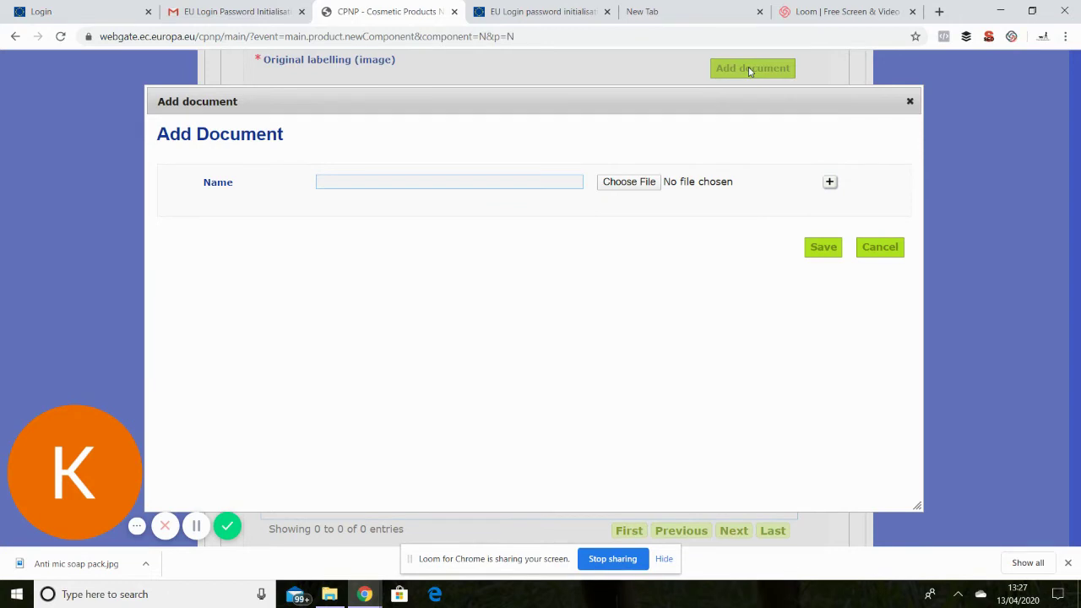
left_click(637, 182)
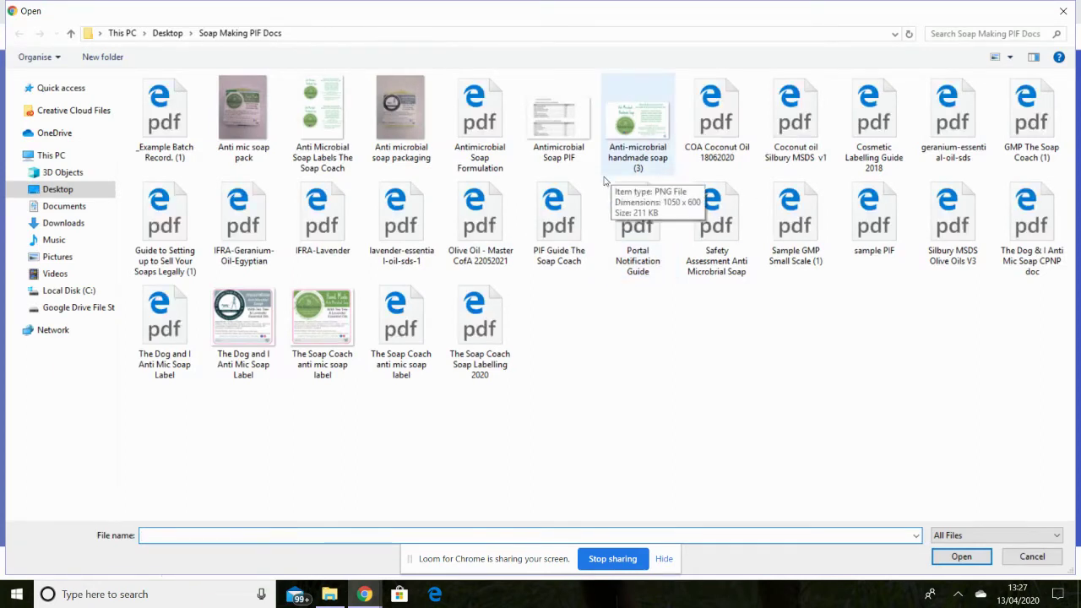
left_click(322, 328)
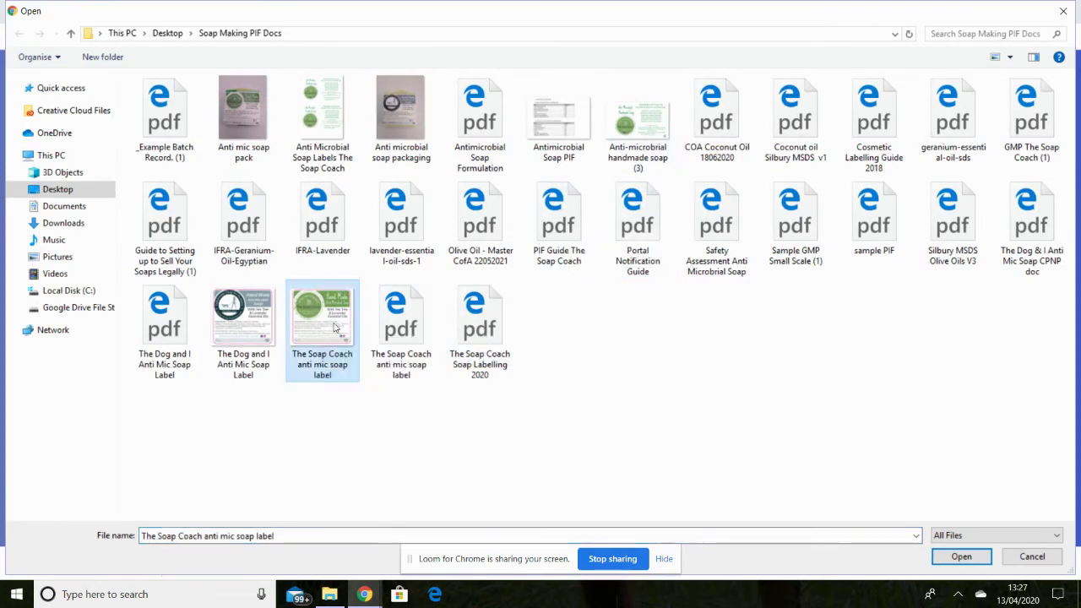
left_click(410, 329)
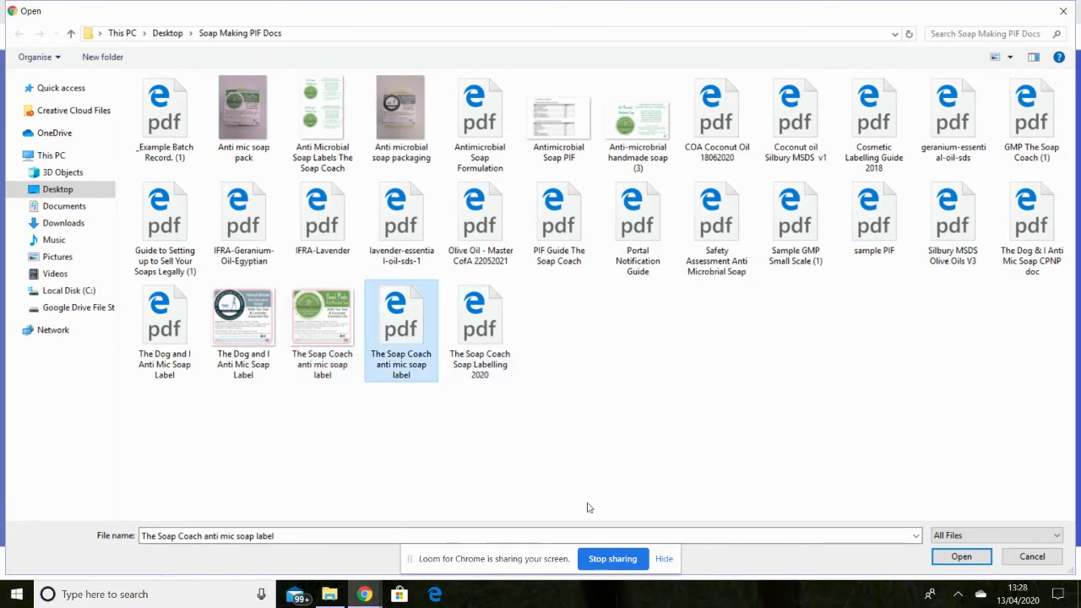
left_click(961, 557)
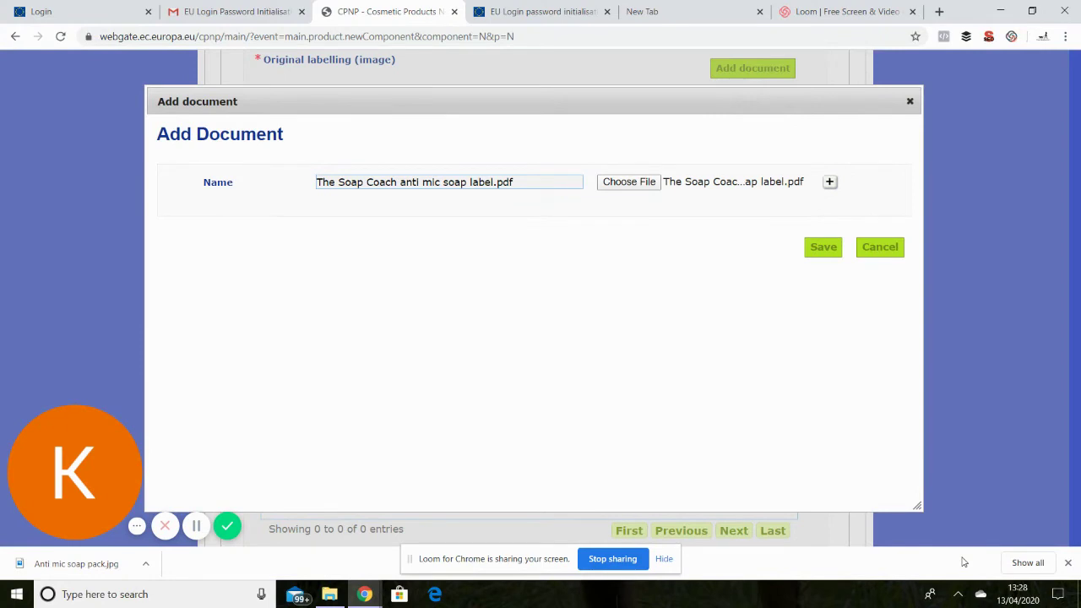
left_click(824, 248)
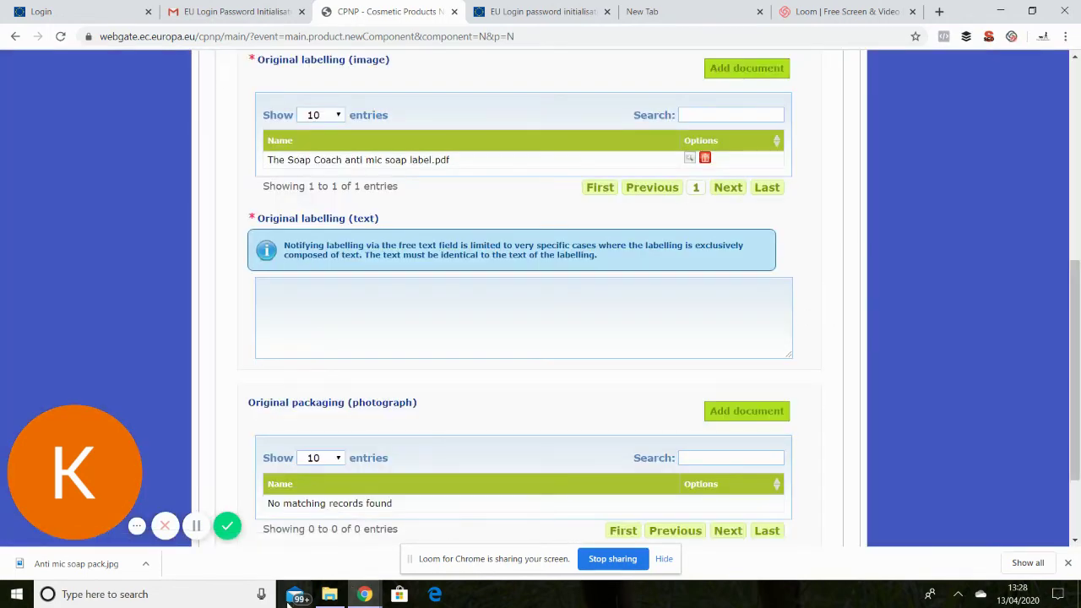
left_click(329, 596)
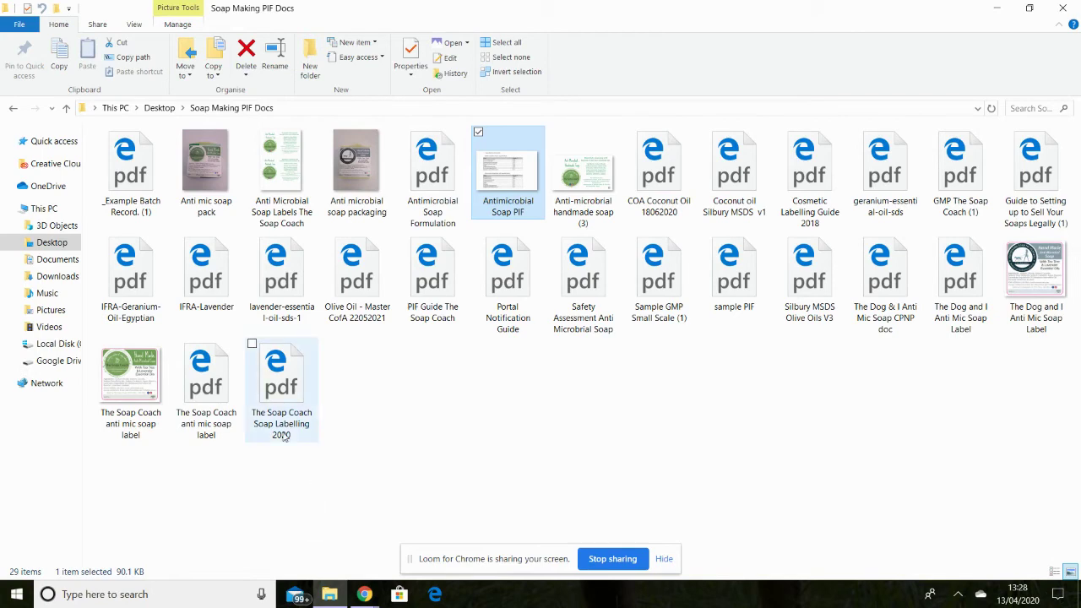
double_click(216, 387)
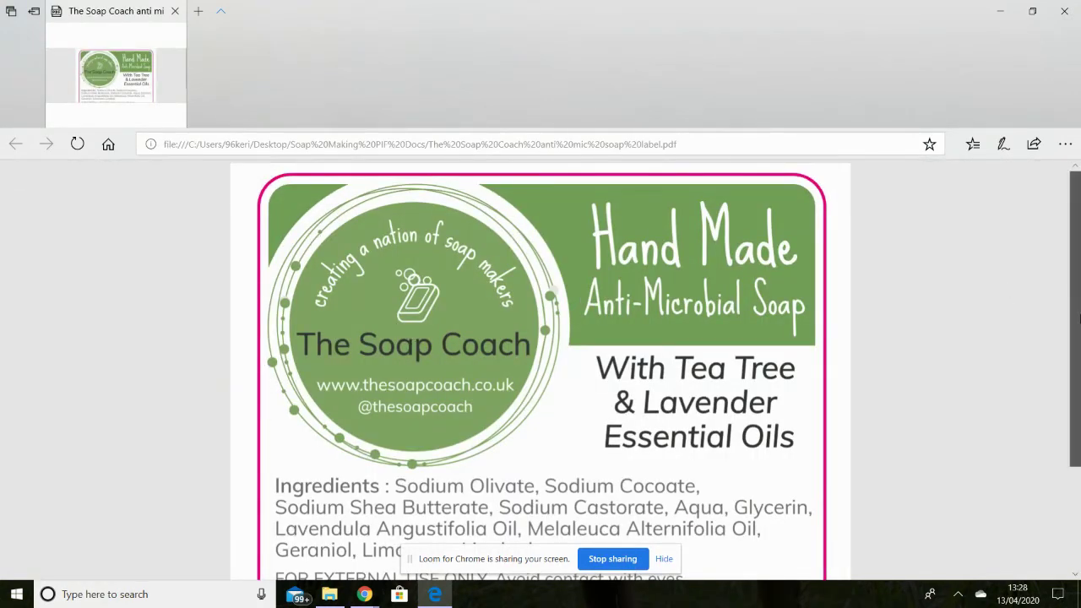
scroll(1078, 358, "down", 1)
scroll(1078, 358, "down", 2)
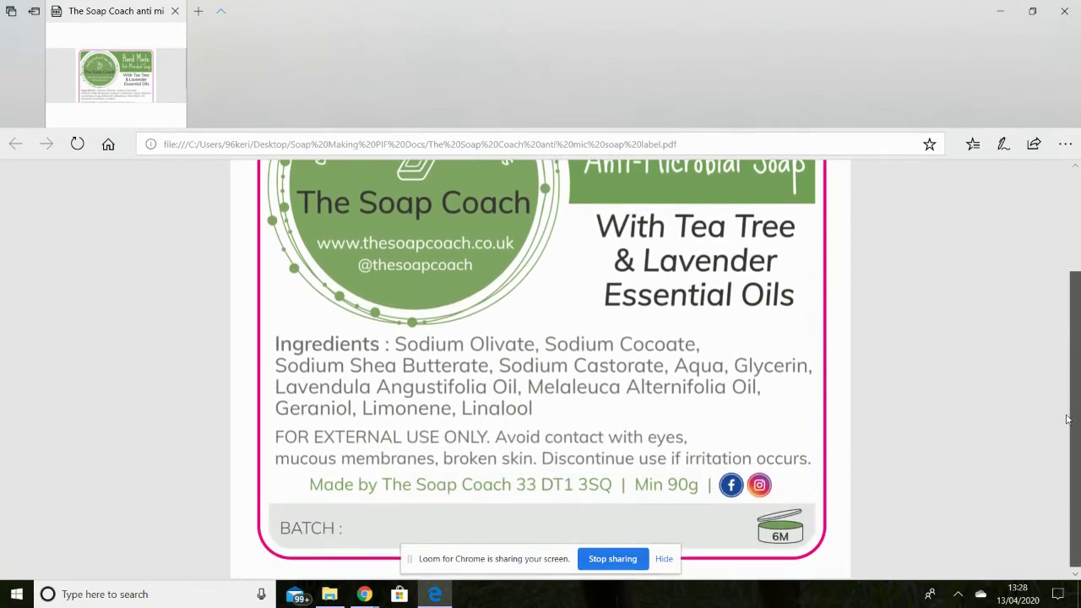
left_click(1064, 15)
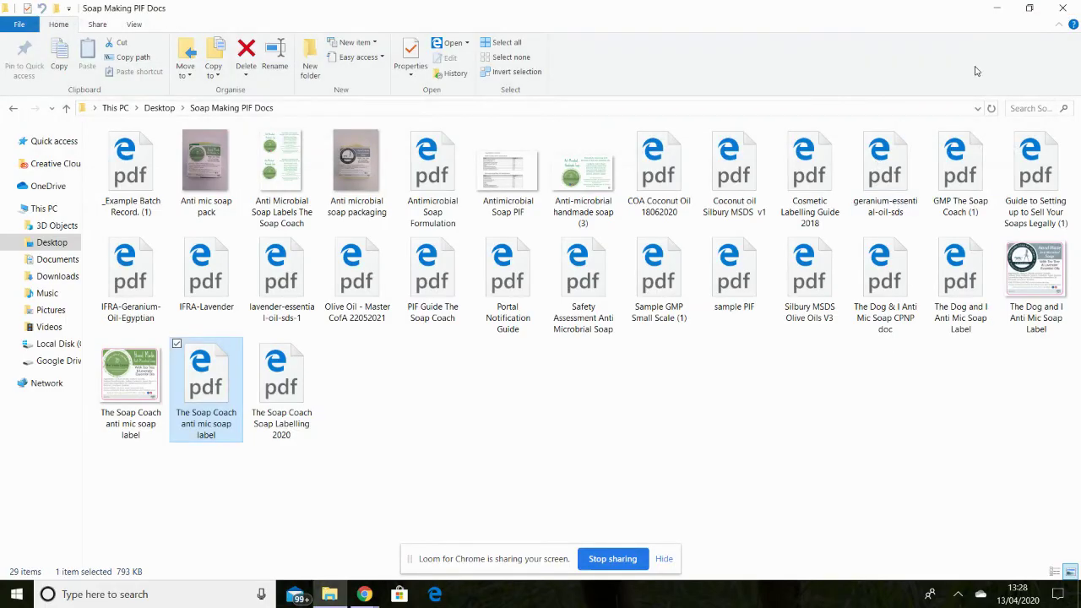
left_click(1063, 8)
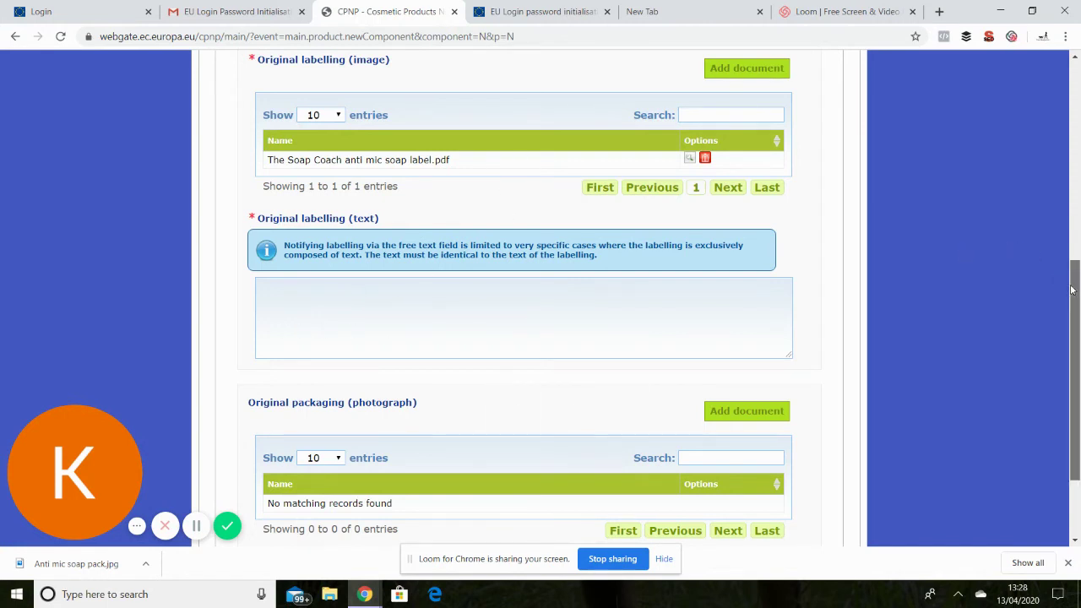
Upload Anti mic soap pack.jpg under Original packaging (photograph) and save it.
left_click_drag(1073, 289, 1077, 342)
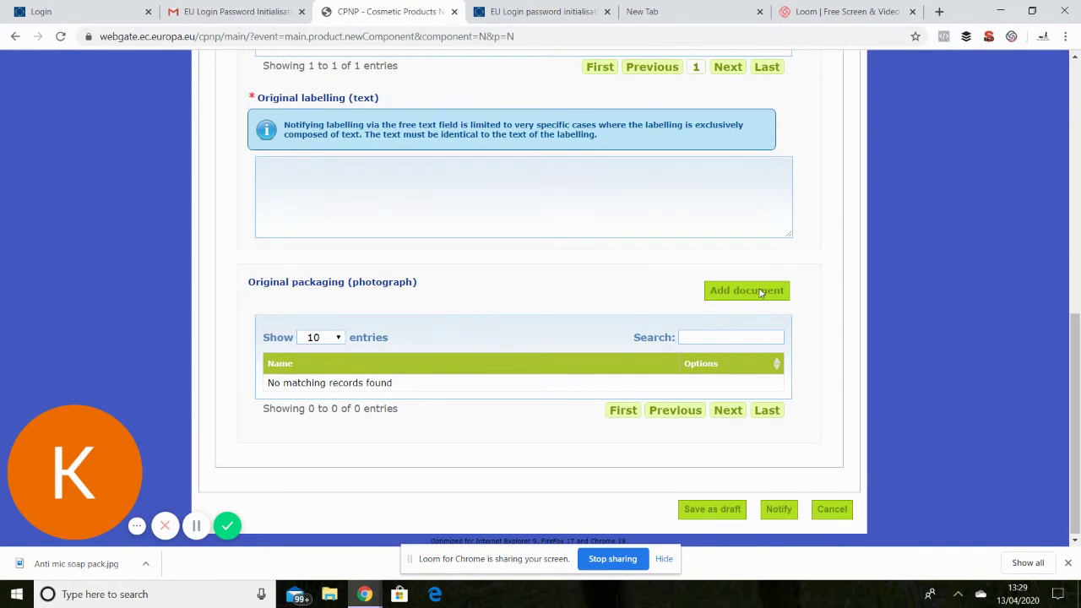
left_click(747, 291)
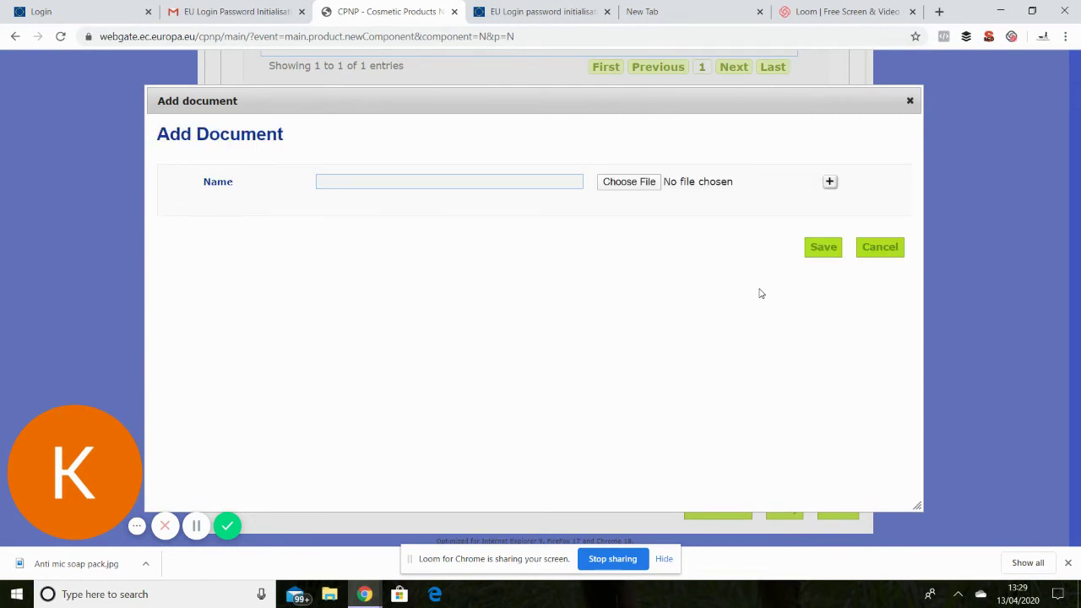
left_click(634, 191)
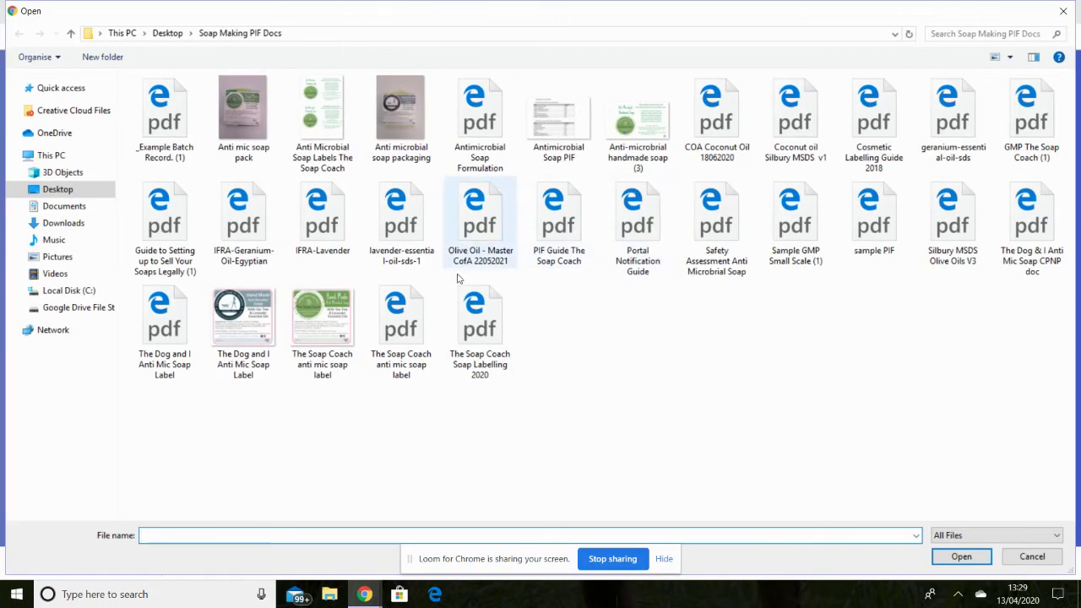
left_click(247, 108)
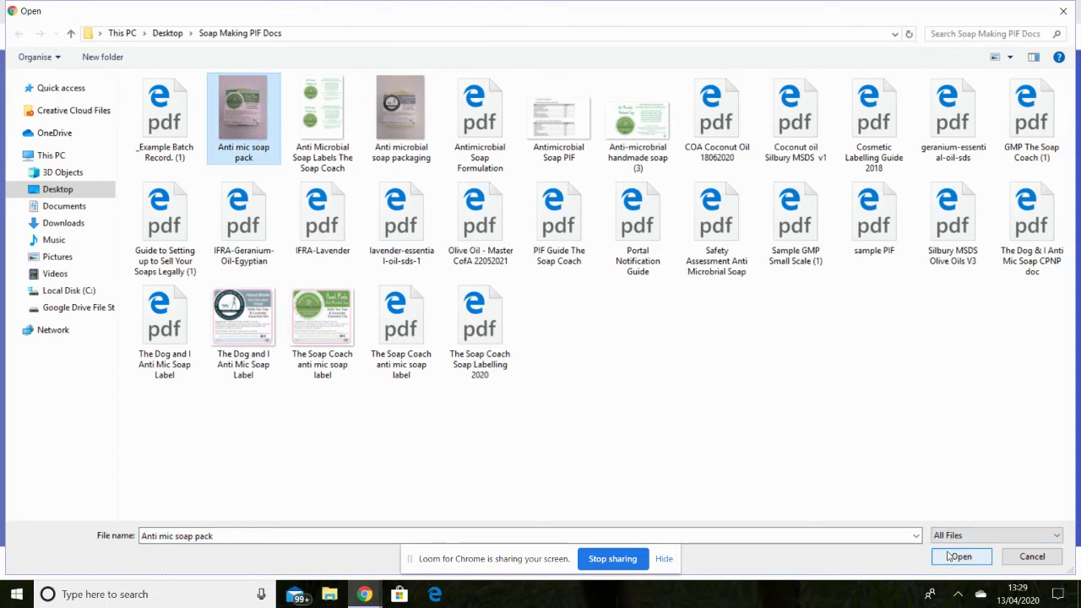
left_click(954, 561)
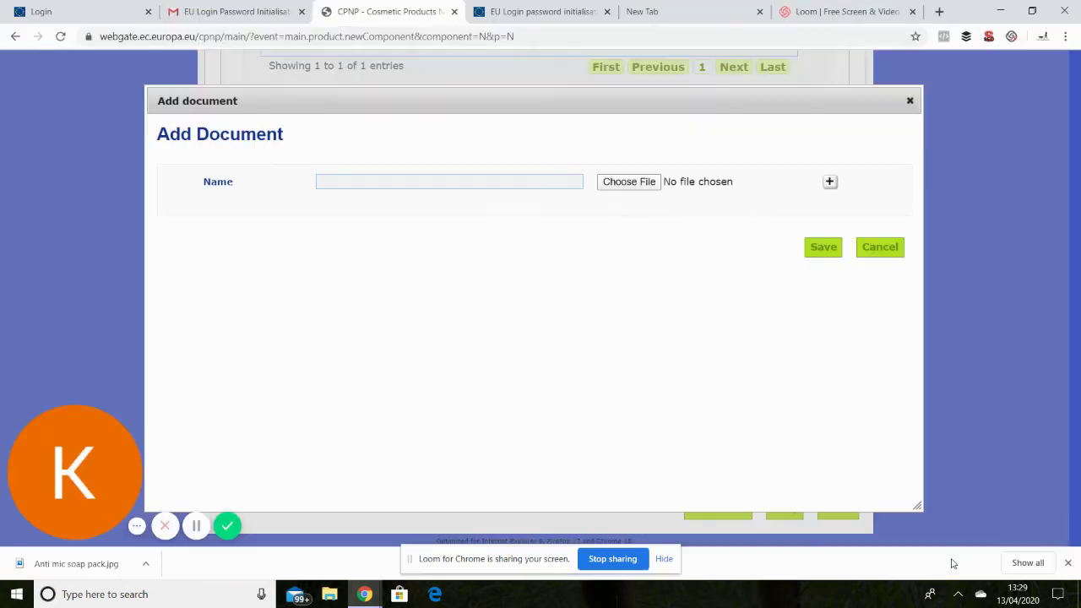
left_click(827, 250)
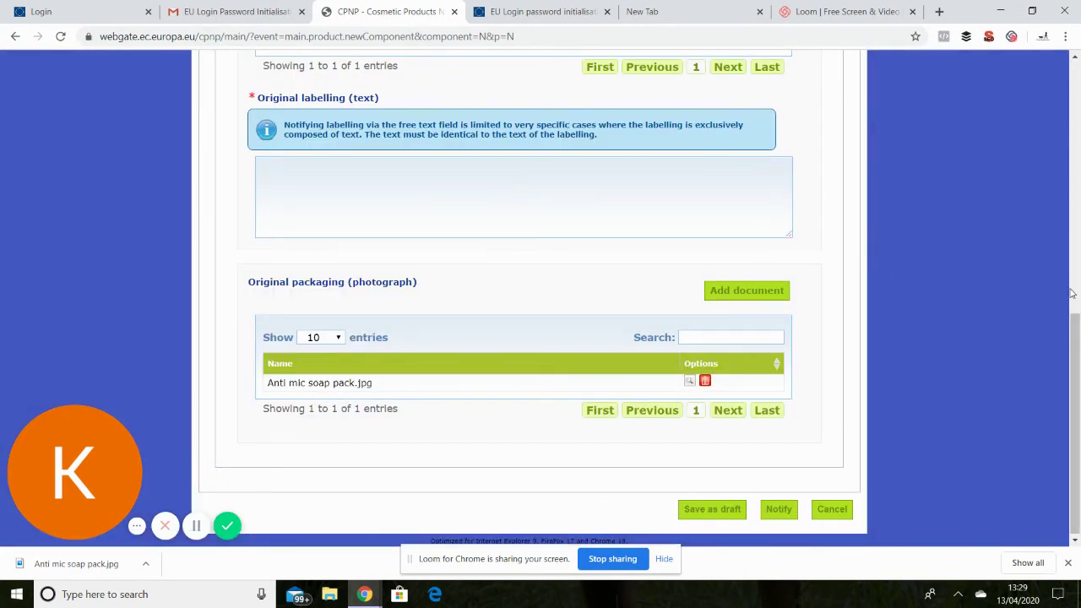
right_click(1072, 358)
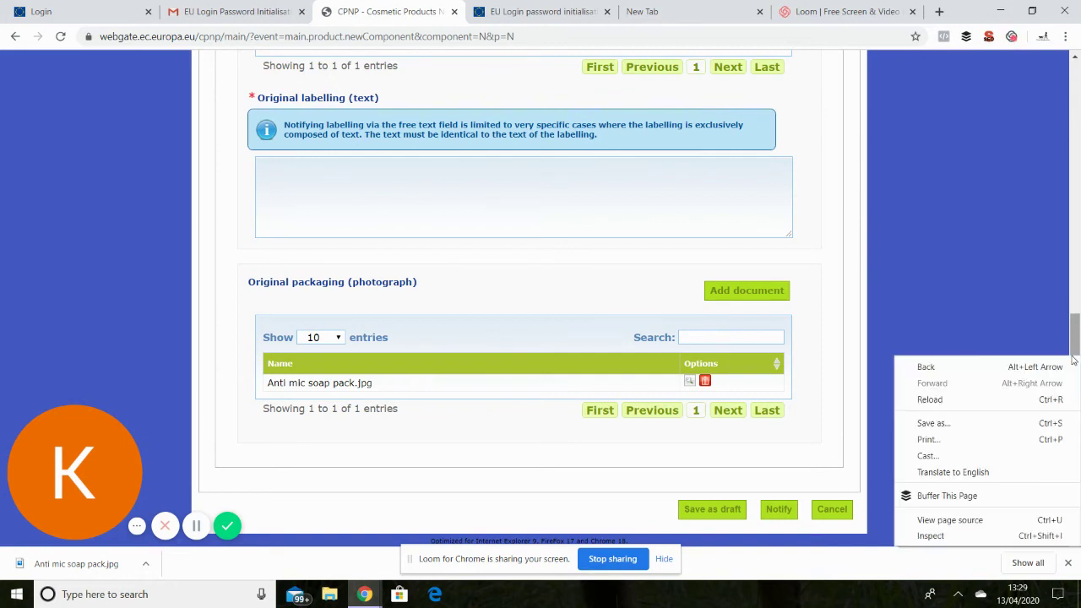
Submit the product notification, which gets flagged for a missing Nanomaterials answer.
left_click(965, 184)
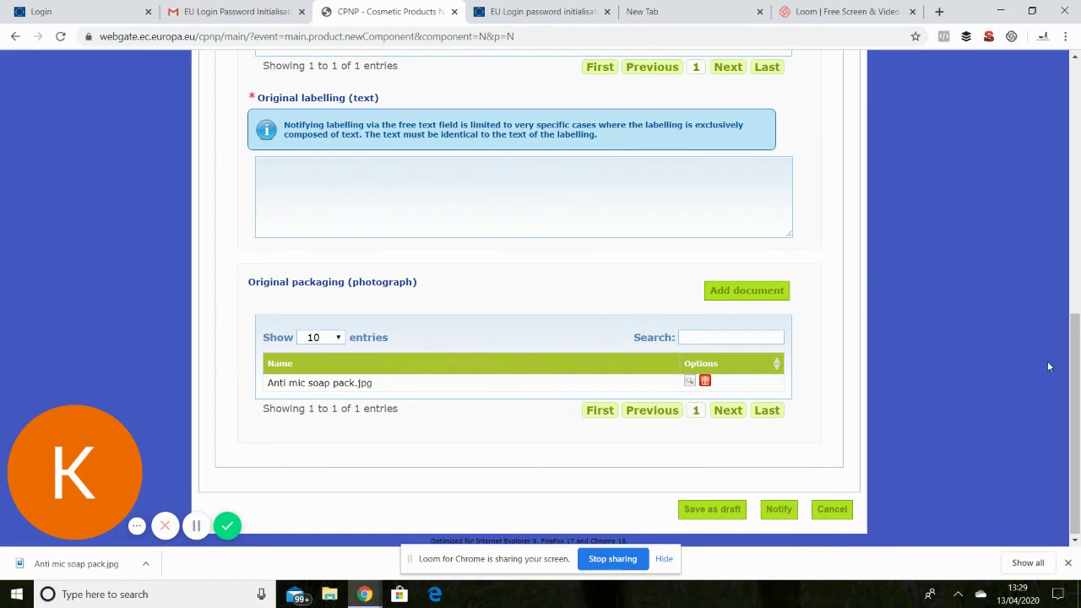
left_click_drag(1076, 387, 1074, 393)
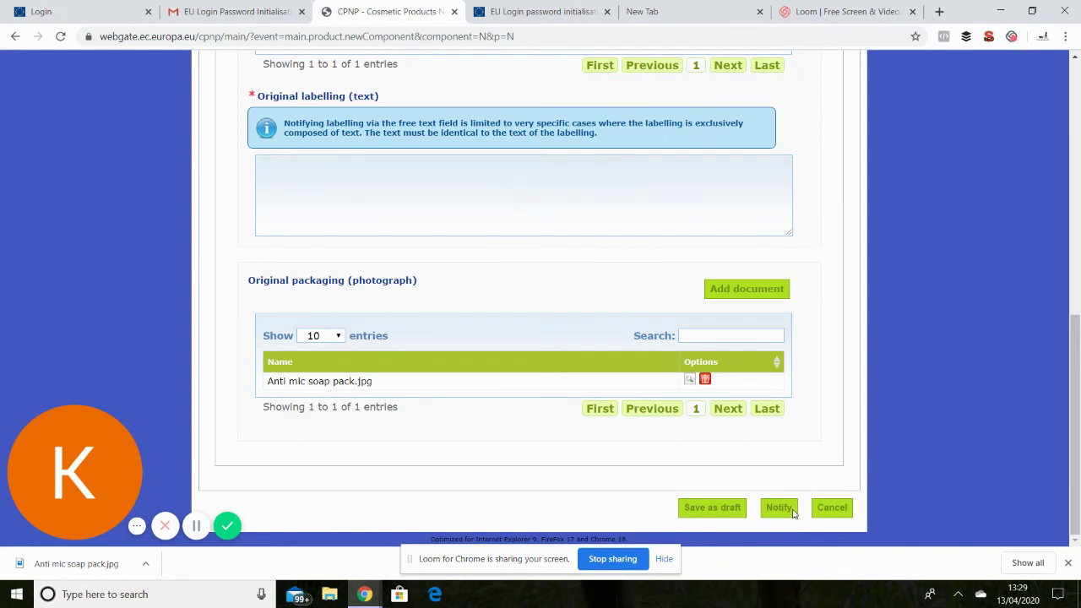
left_click(779, 507)
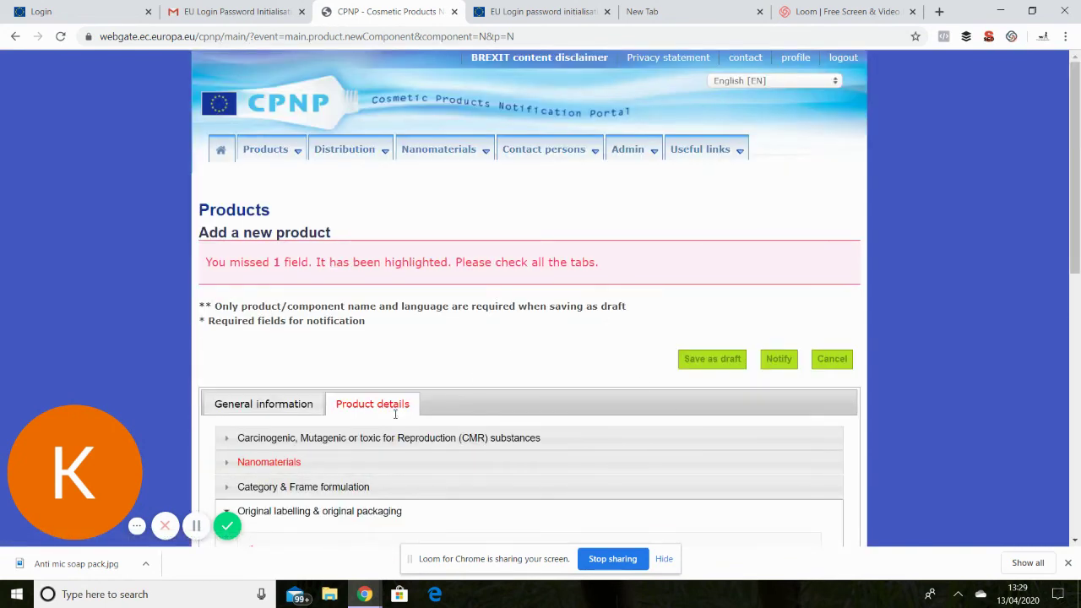
Answer No to containing nanomaterials and resubmit the notification.
left_click(280, 466)
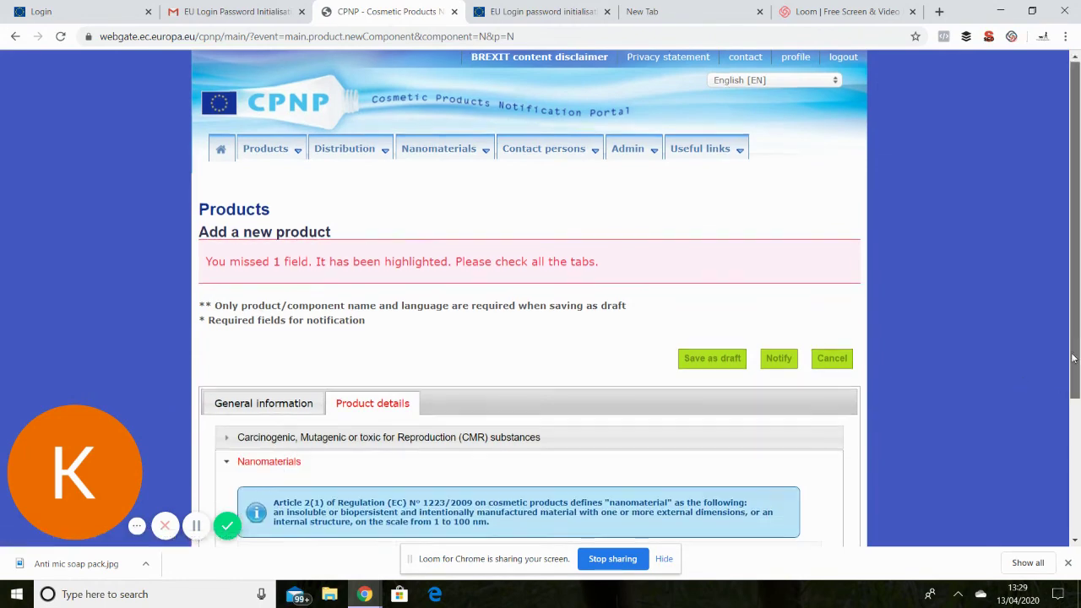
left_click_drag(1076, 355, 1075, 473)
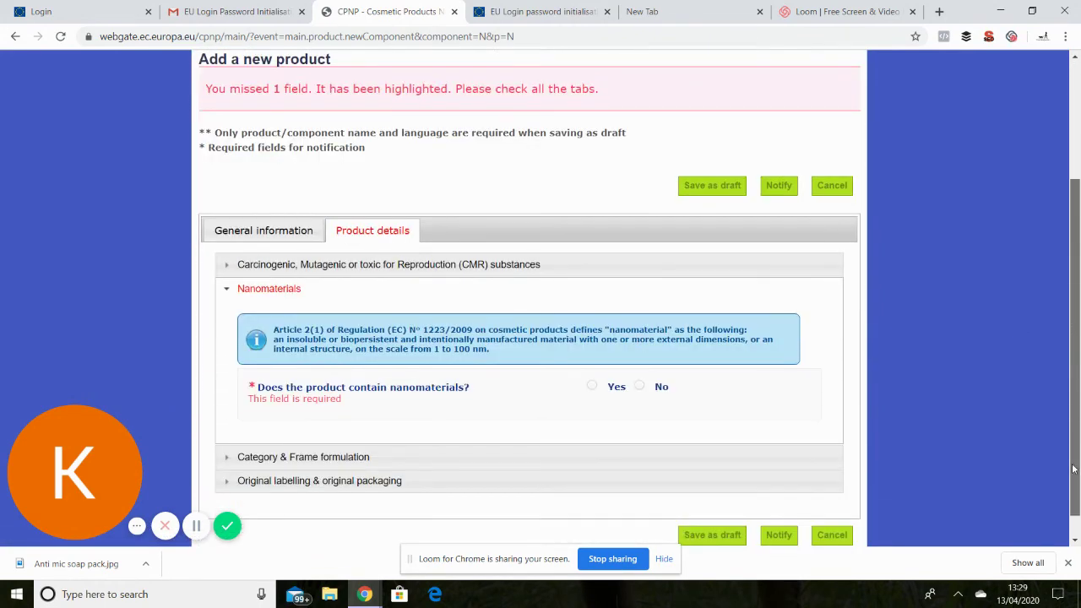
left_click(640, 387)
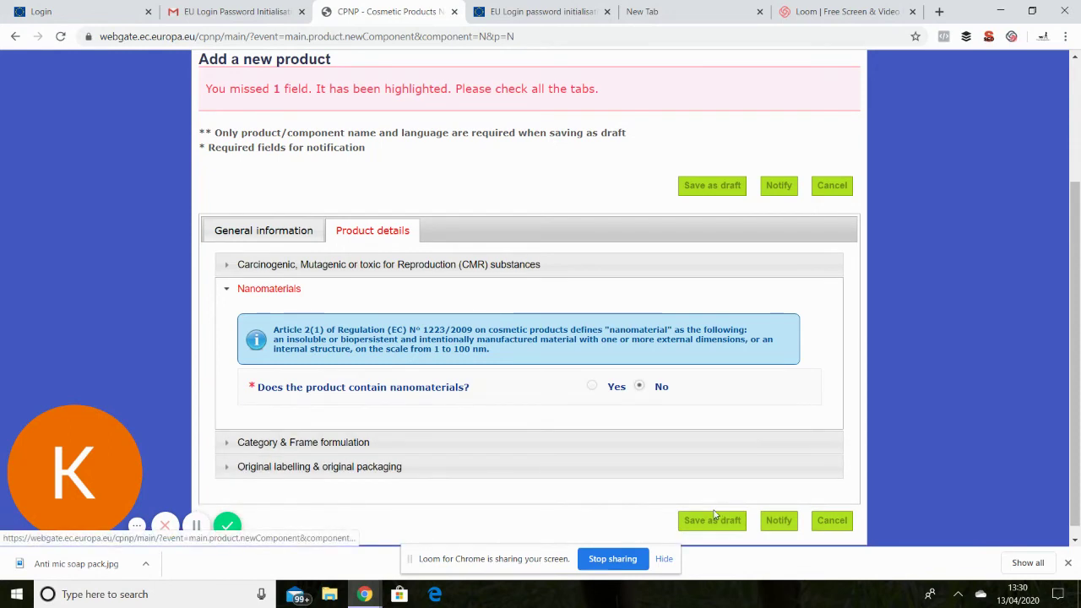
left_click(787, 523)
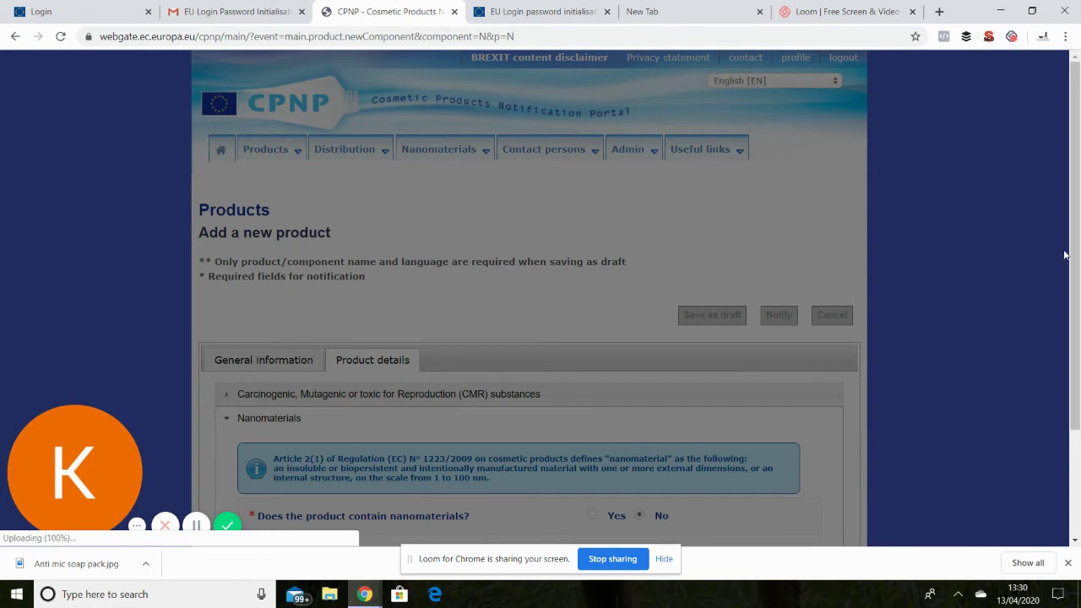
left_click_drag(1074, 251, 1070, 387)
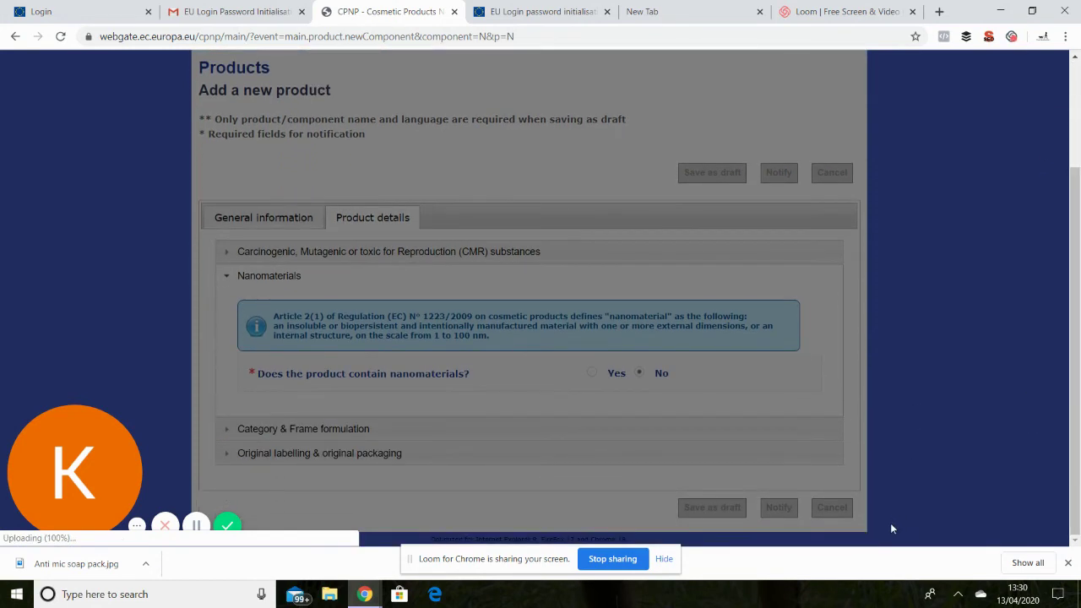
Generate the 3-page PDF summary for Anti Microbial Soap, CPNP Reference 3320426, and review it.
left_click(666, 560)
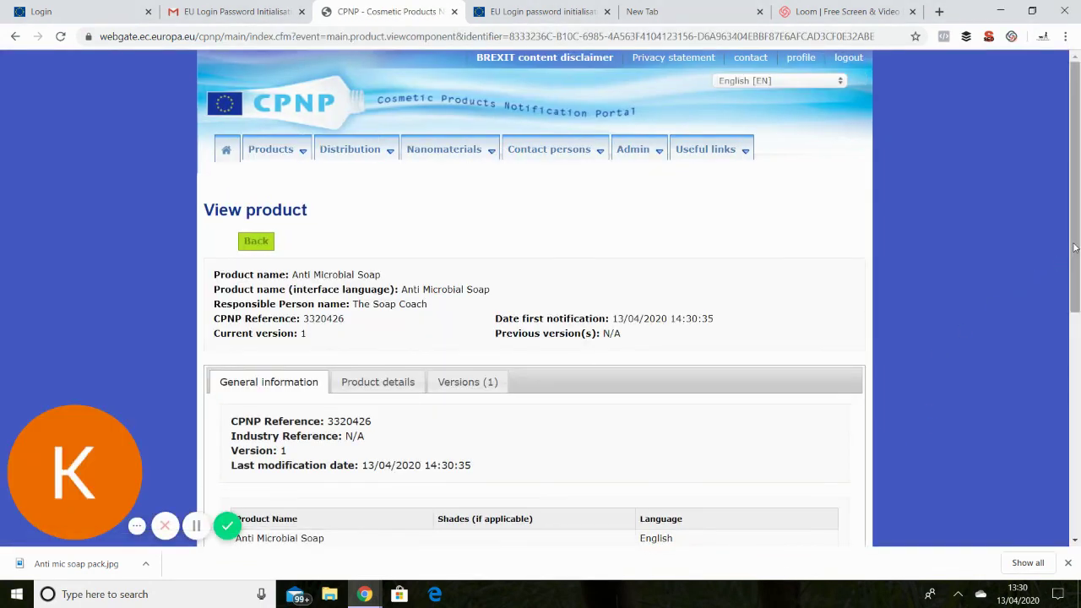
scroll(1078, 283, "down", 1)
scroll(1077, 282, "down", 1)
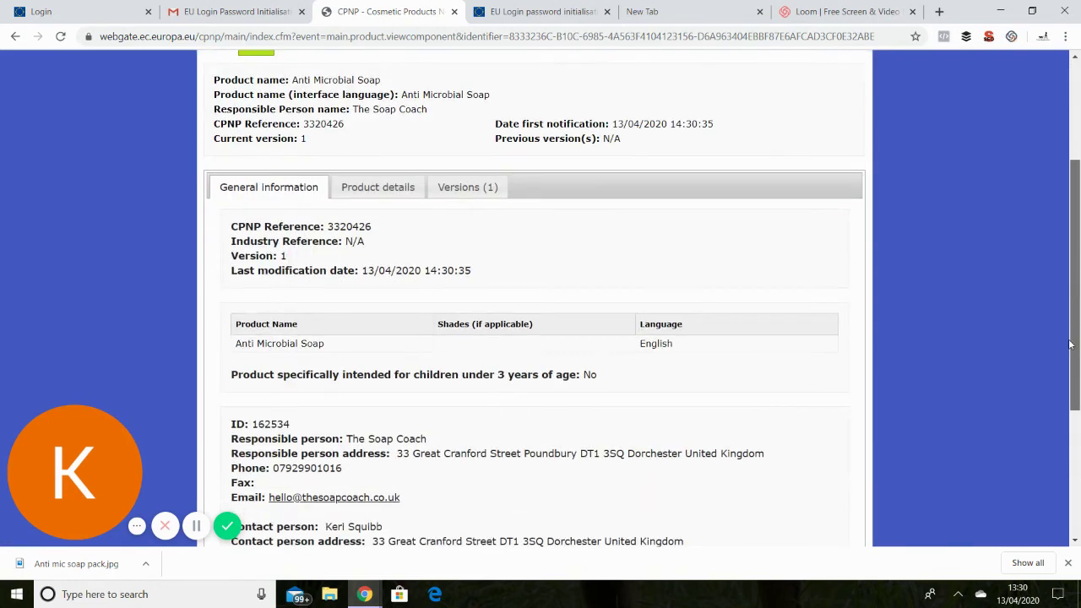
left_click_drag(1064, 281, 1062, 498)
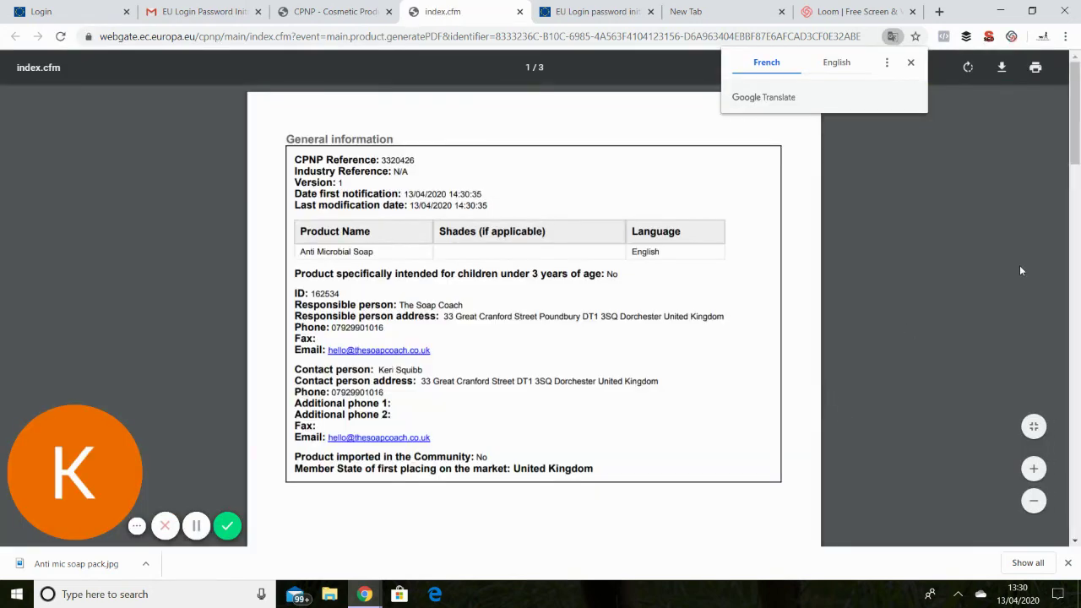
left_click_drag(1075, 129, 1075, 131)
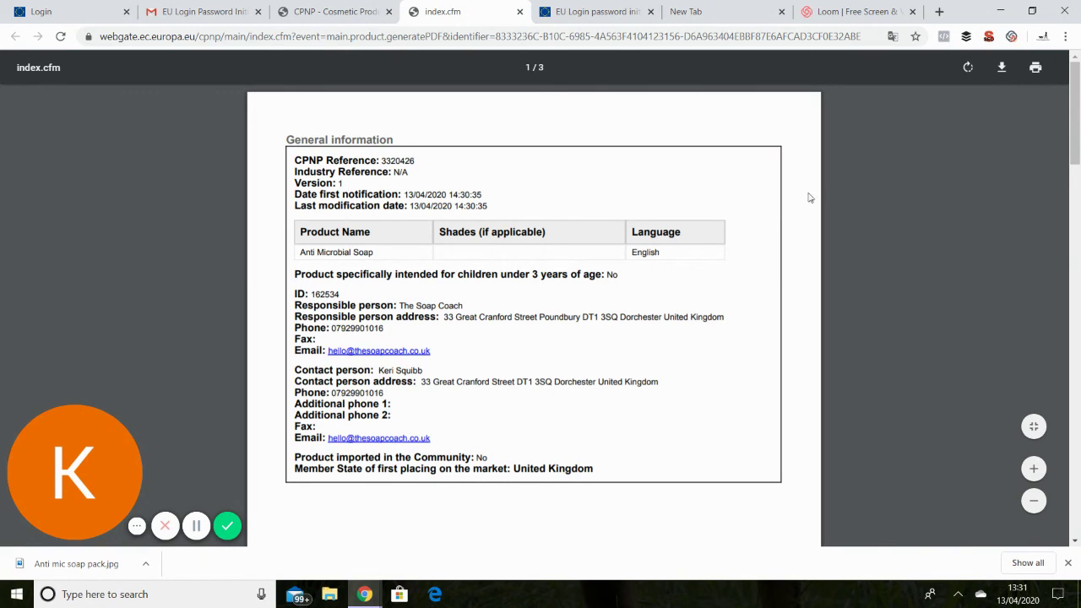
right_click(876, 192)
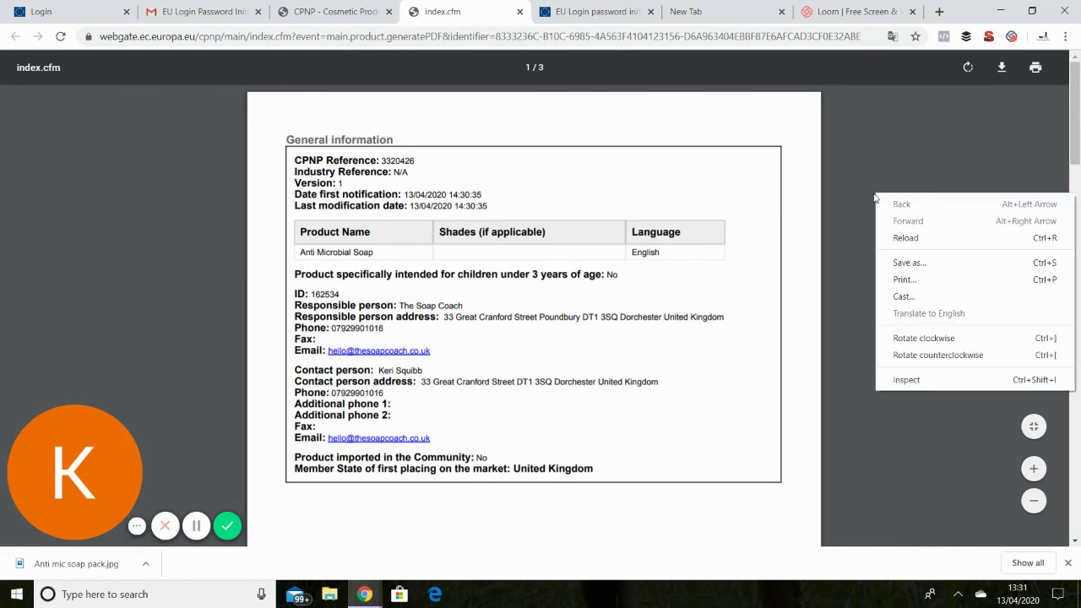
Save the PDF in Soap Making PIF Docs as 'CPNP The Soap Coach Anti Mic Soap', correcting the 'Anto' typo.
left_click(928, 263)
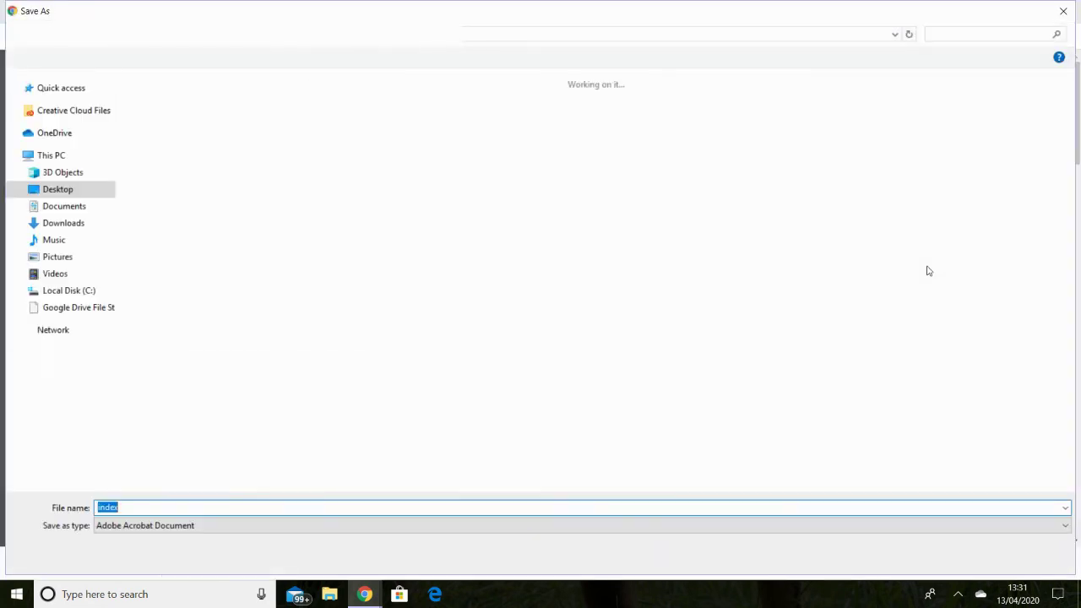
left_click(179, 511)
key("BackSpace")
key("BackSpace")
key("BackSpace")
key("BackSpace")
key("BackSpace")
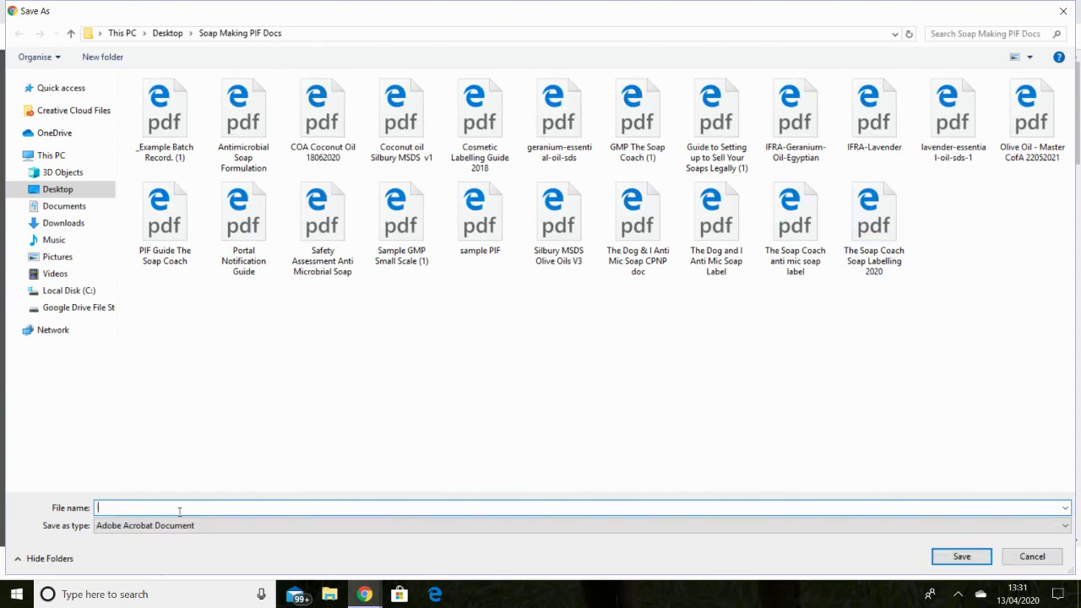
type("CPNP The Soap Coach Anto Mic Soap")
left_click(203, 508)
key("BackSpace")
type("i")
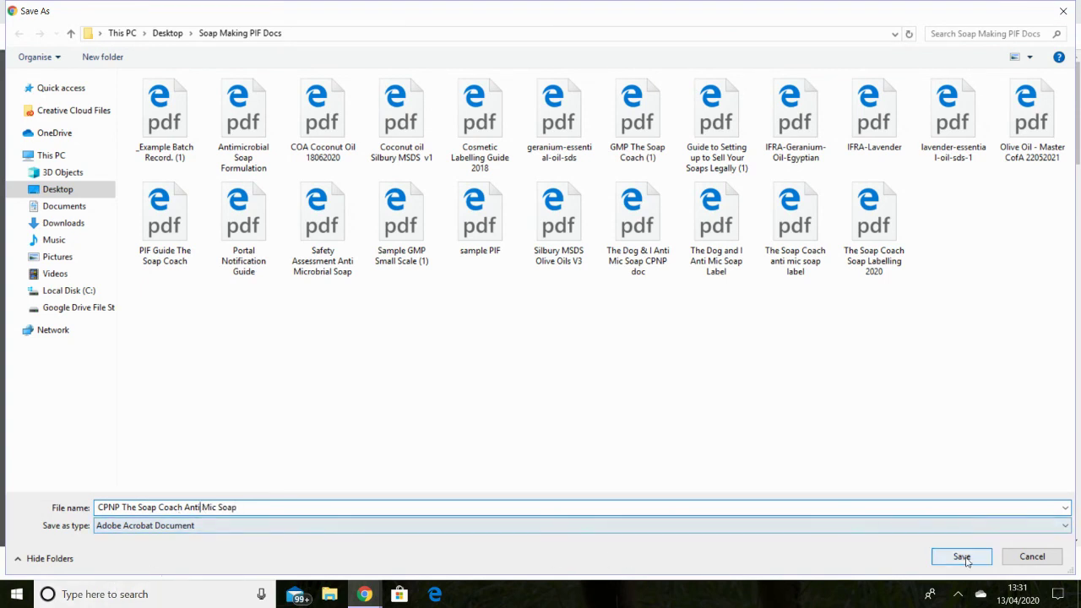
left_click(964, 559)
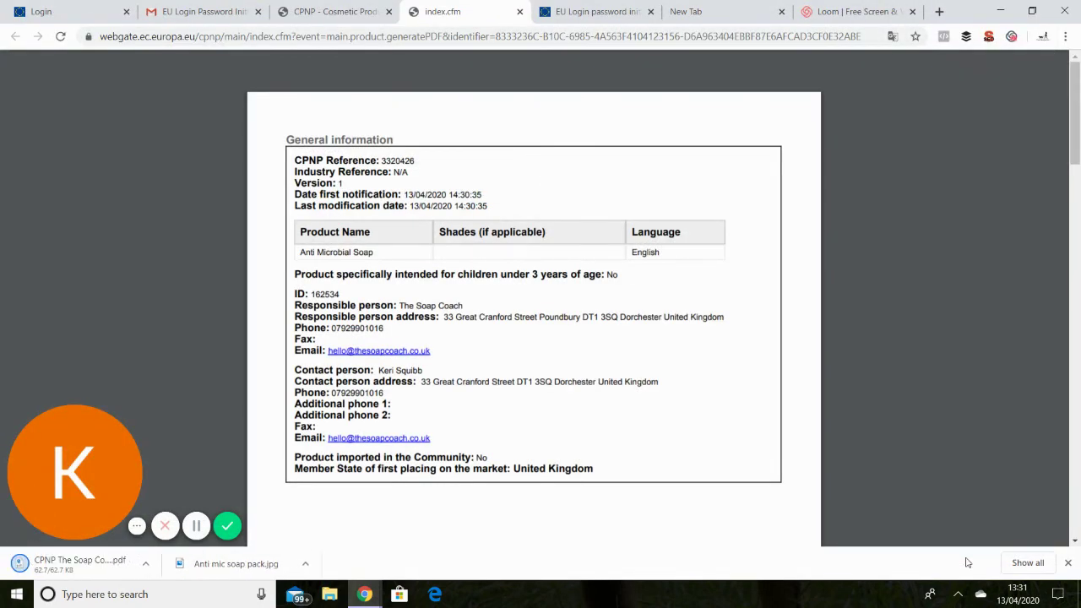